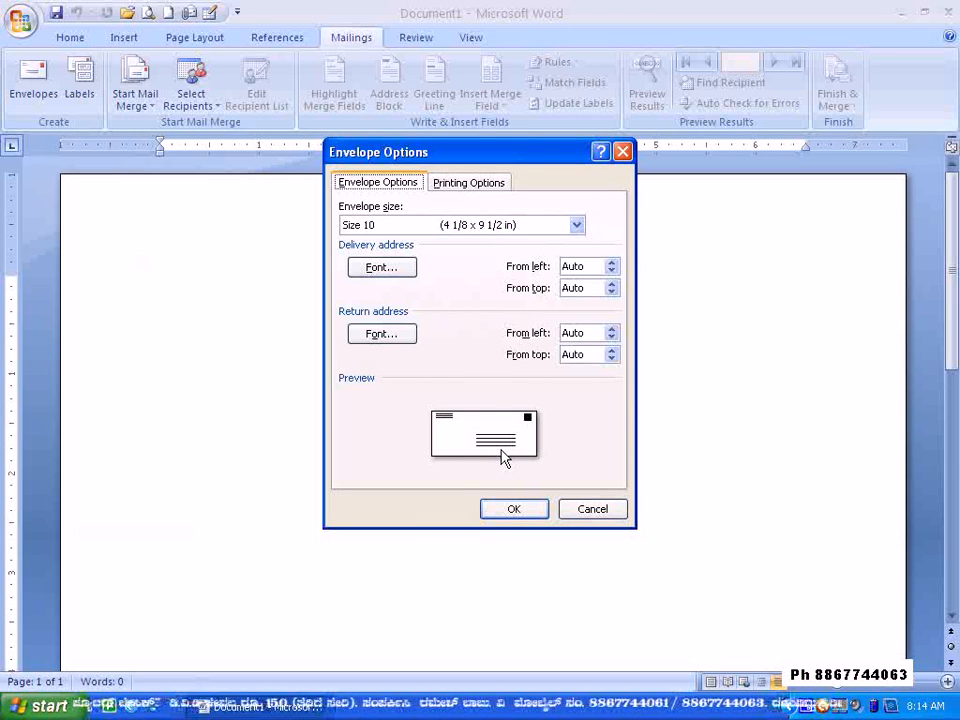
click(514, 510)
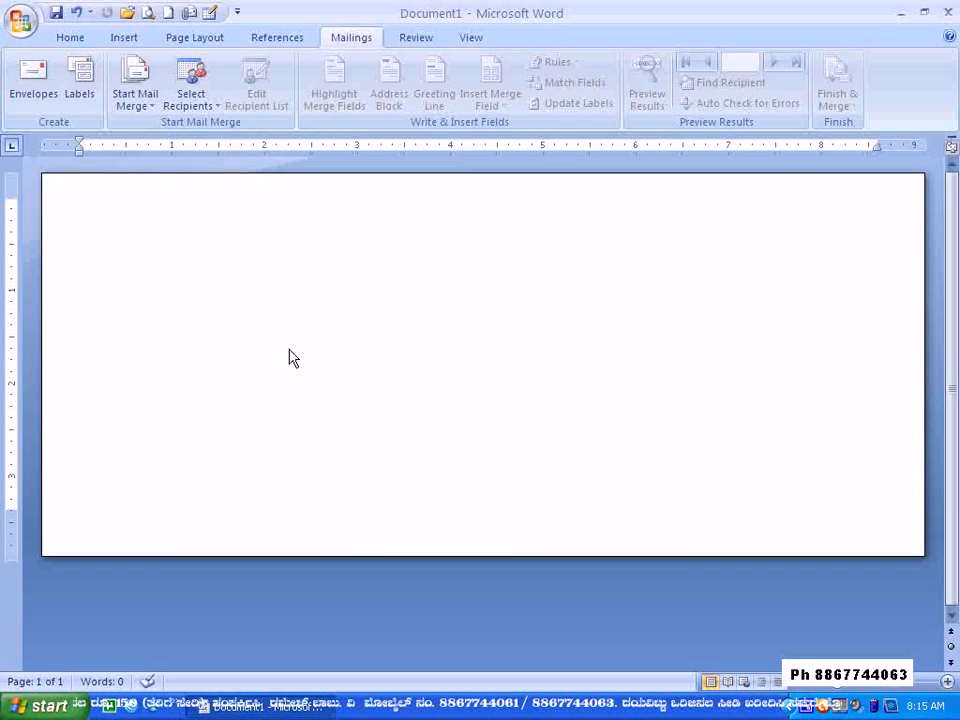
click(491, 459)
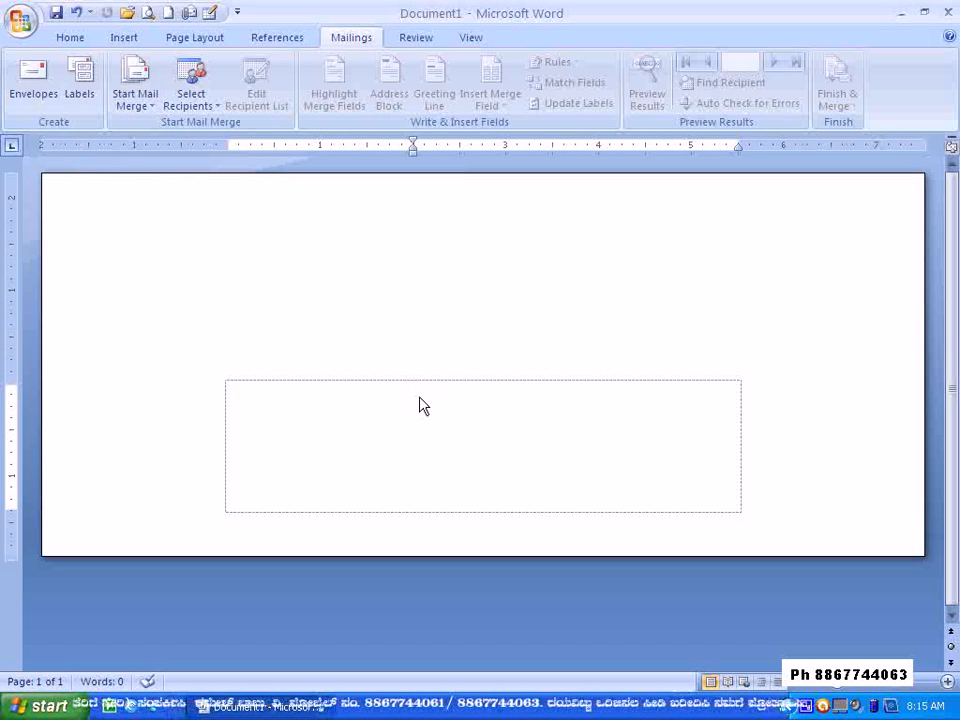
key(ctrl+z)
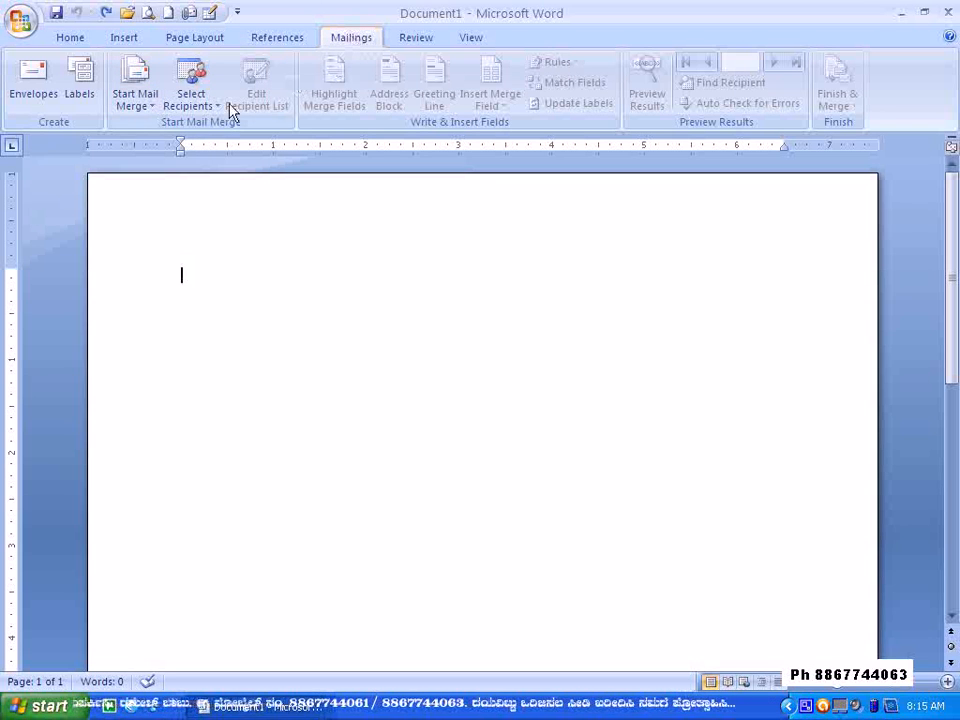
- Start an envelope mail merge with the Size 10 (4 1/8 x 9 1/2 in) envelope and the existing printing options
click(144, 100)
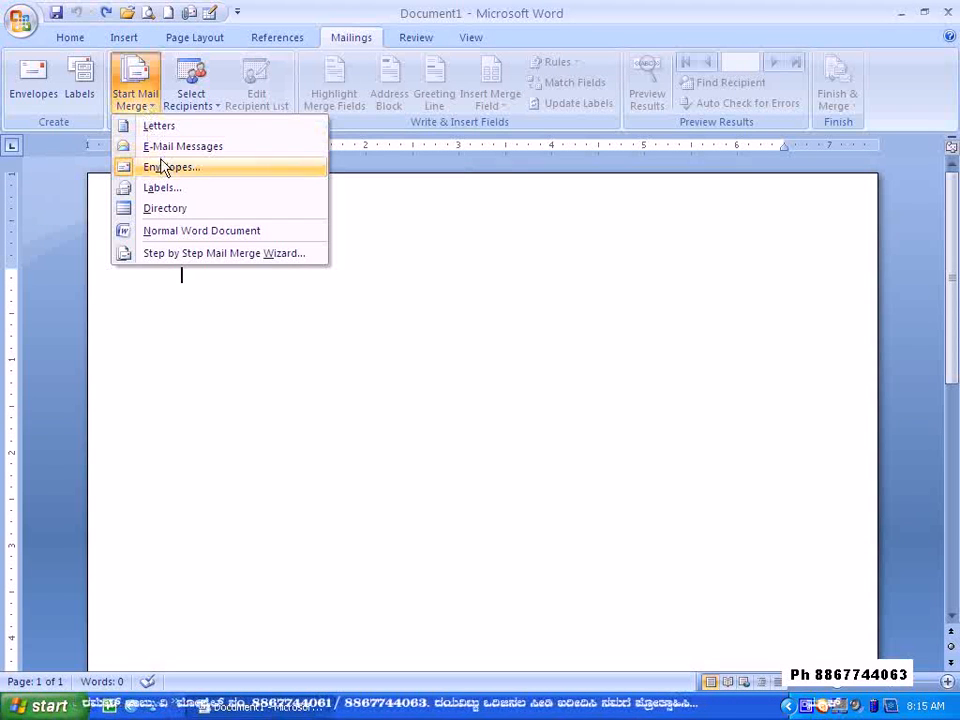
click(163, 167)
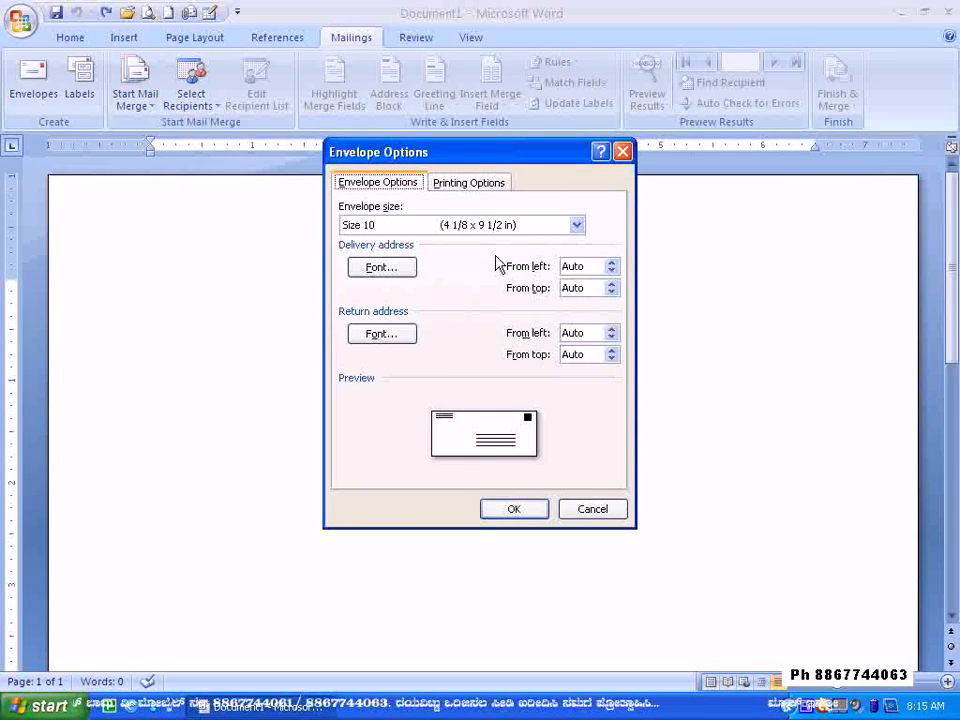
click(577, 227)
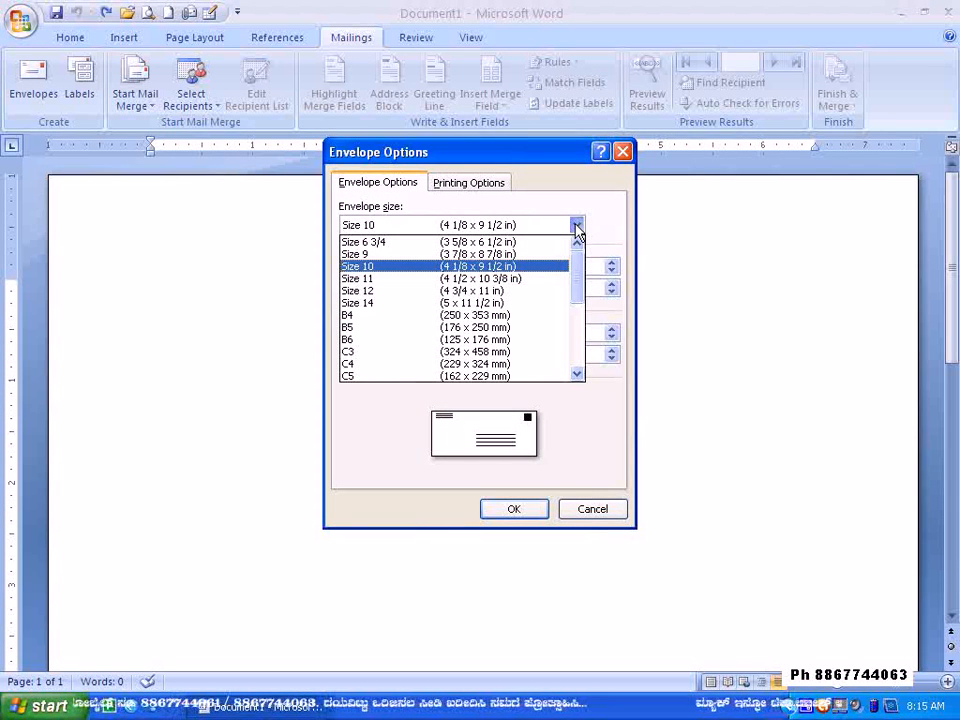
click(525, 208)
click(490, 185)
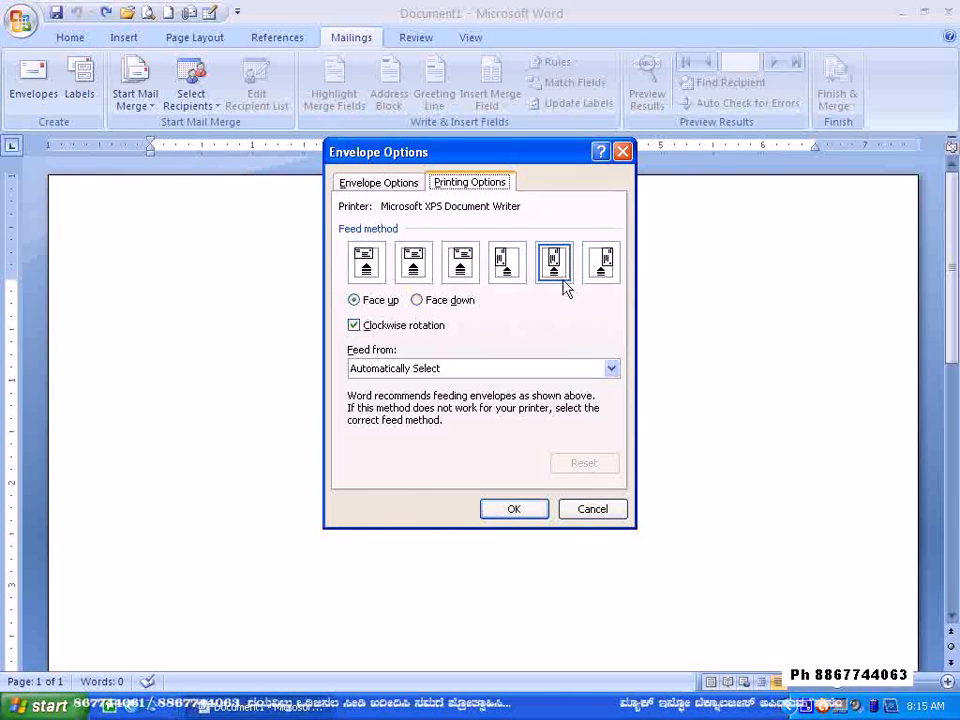
click(388, 185)
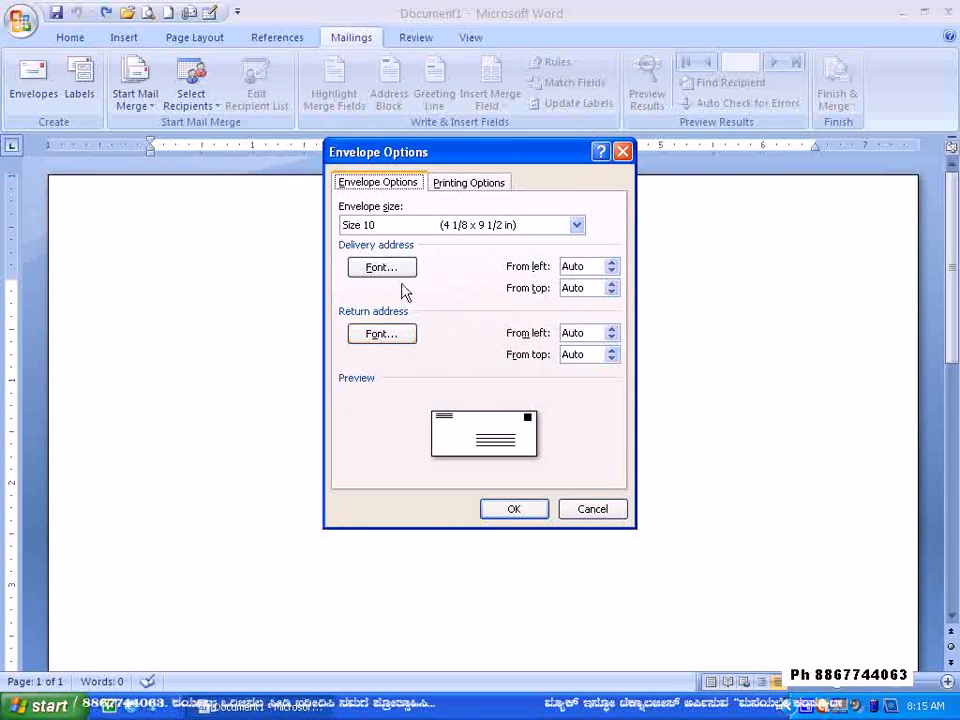
click(514, 509)
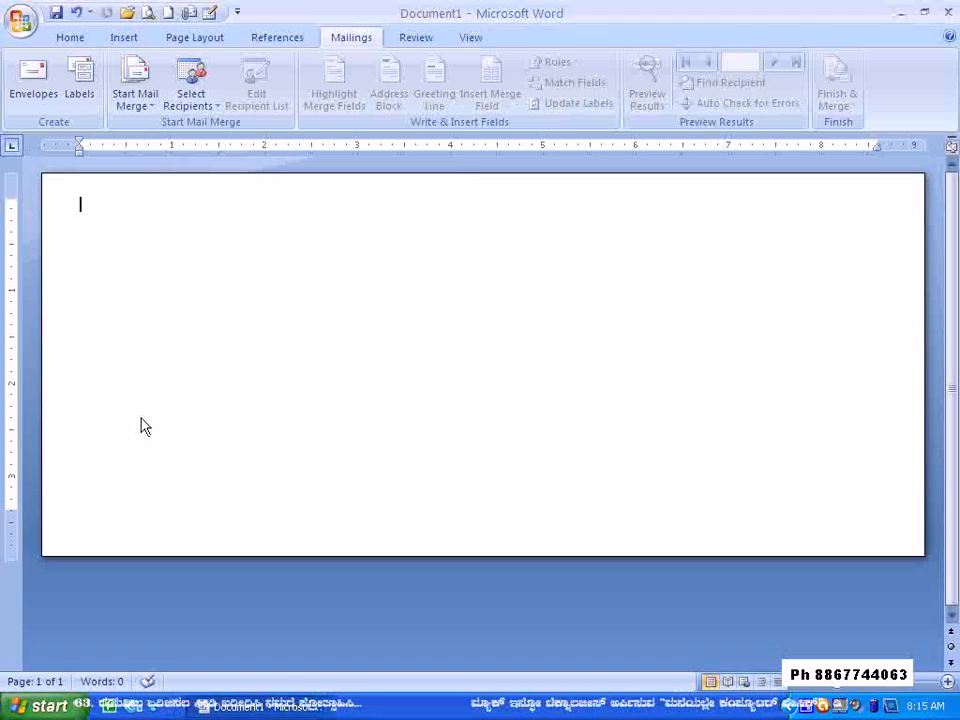
- Enter "To," as the first line of the envelope's delivery address area and start a new line below it
click(426, 469)
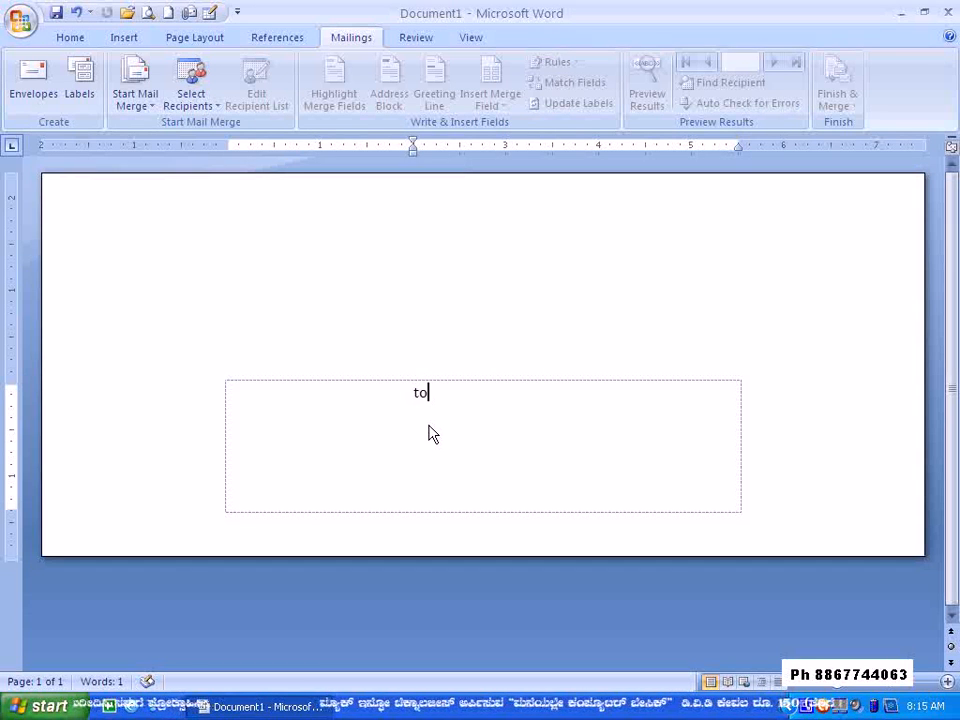
text(to,)
key(Return)
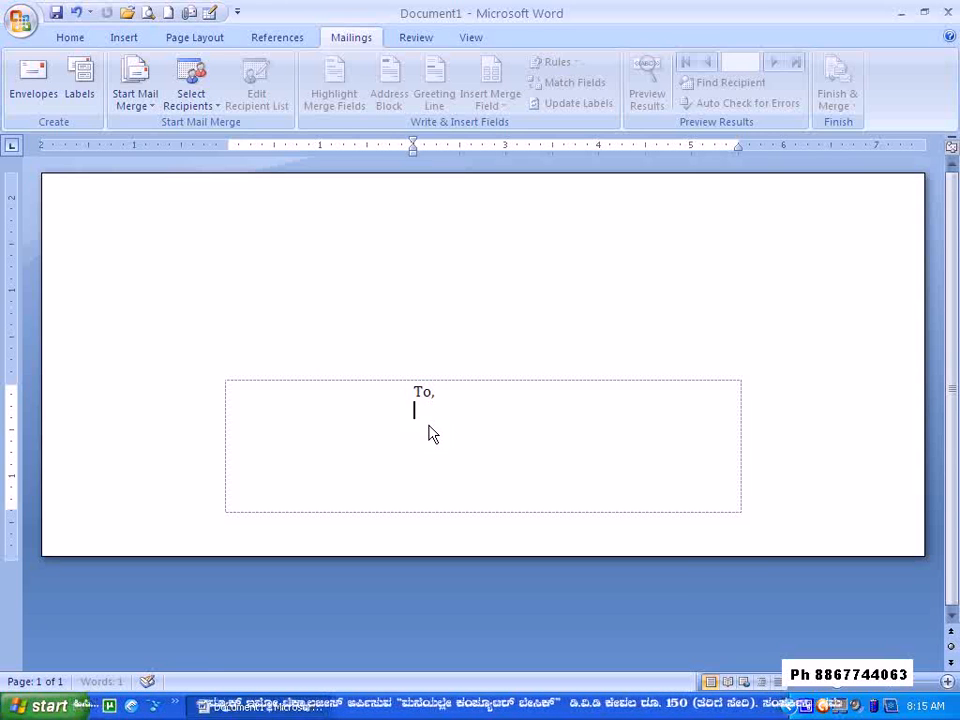
key(ctrl+a)
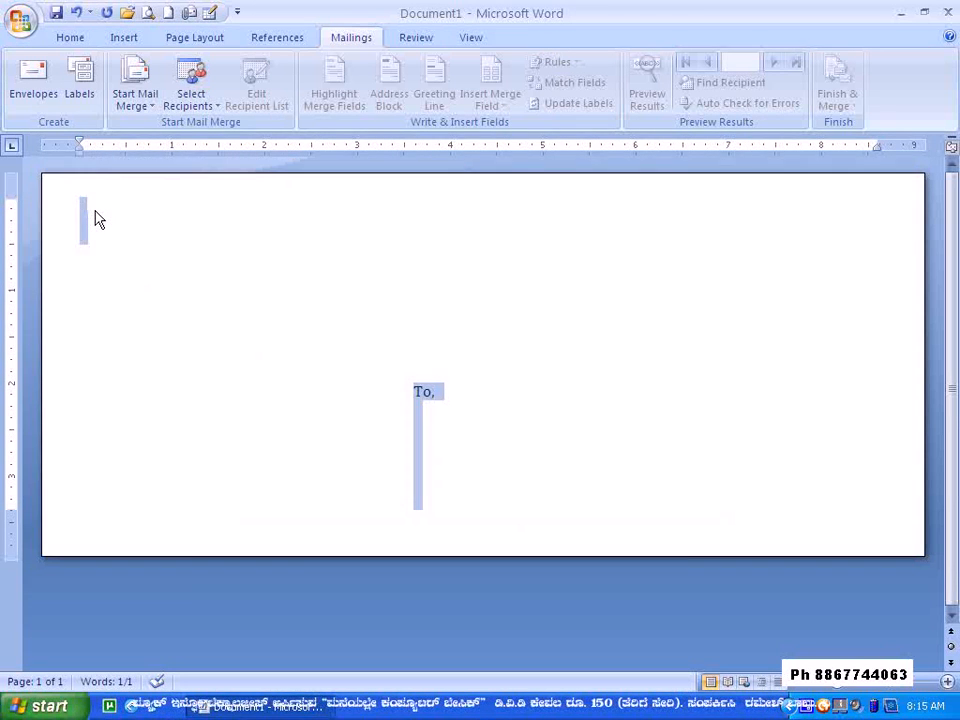
text(F)
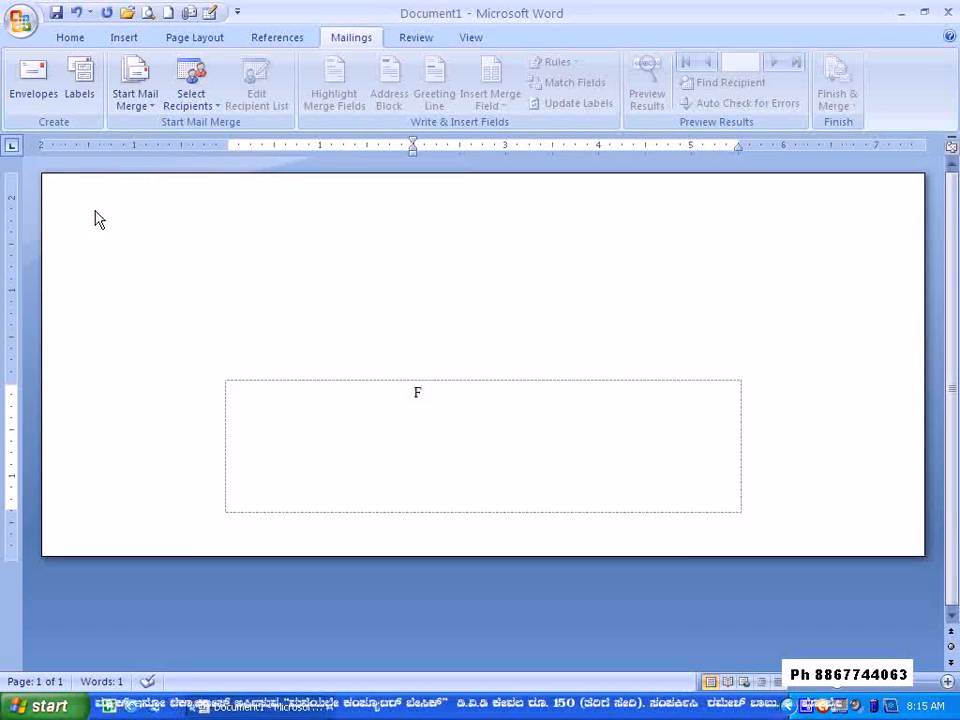
text(F)
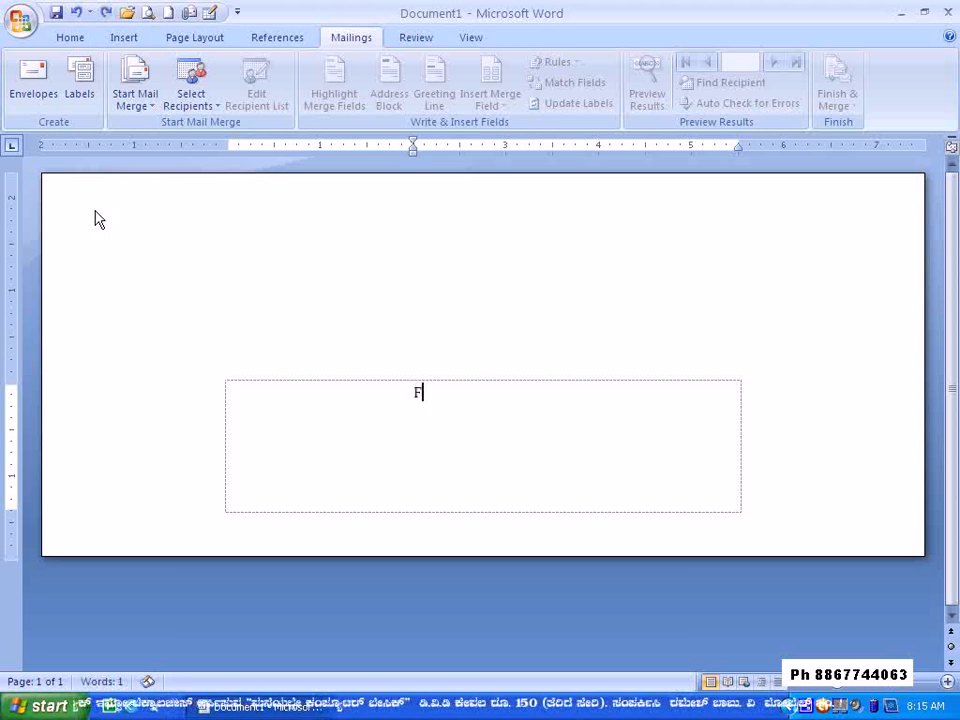
key(ctrl+z)
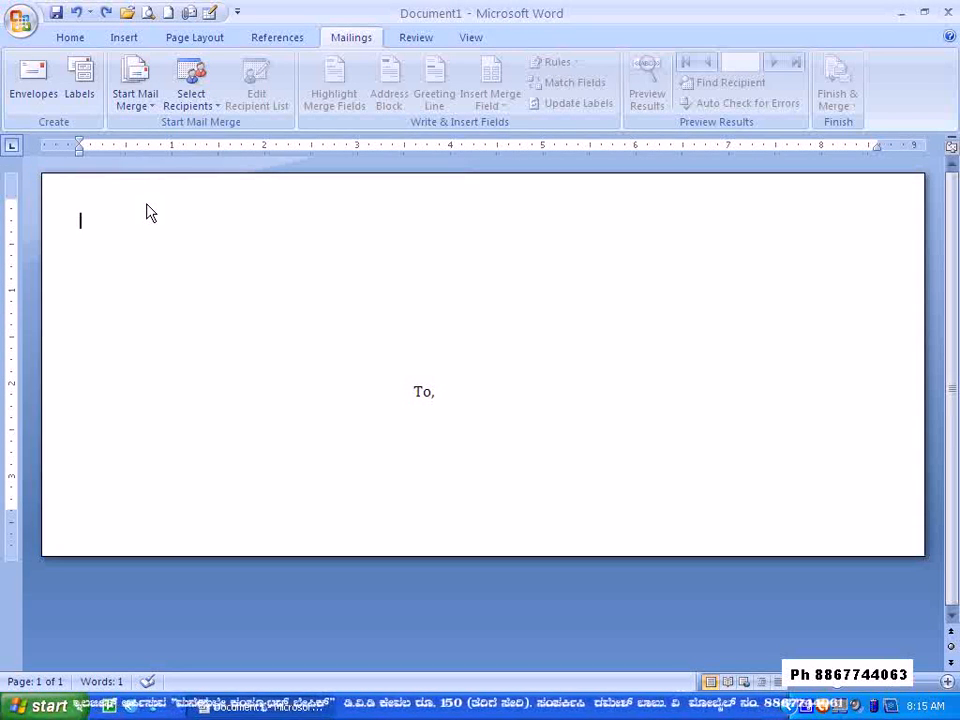
- Write the return address on separate lines: "From,", the sender's name, "Director", "Mac info Technologies", and the city with postal code
text(From,)
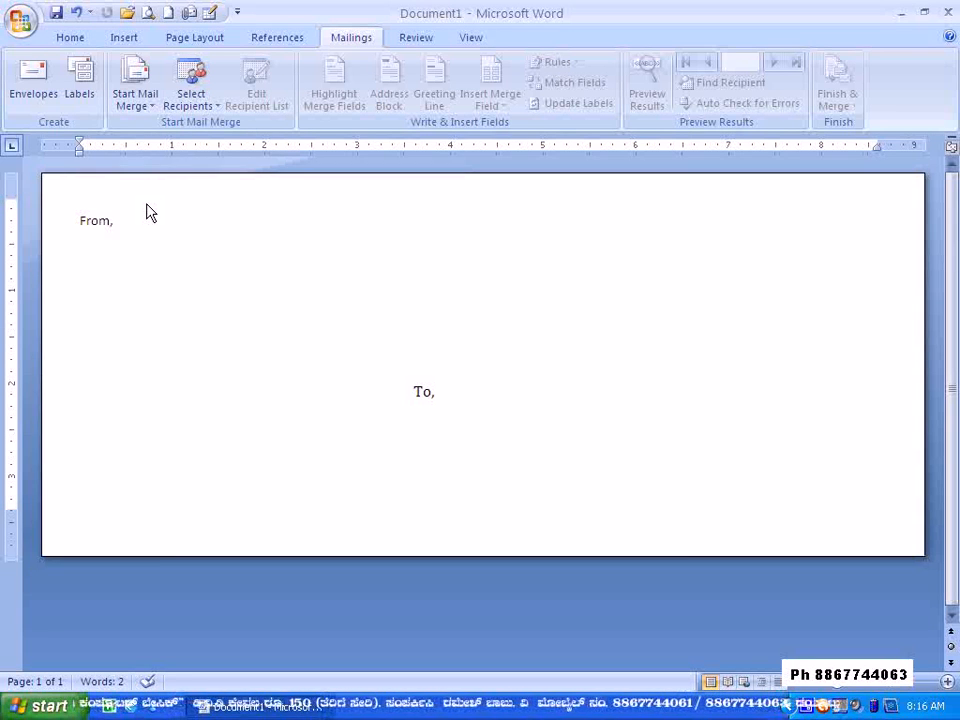
text(Rameshbabu)
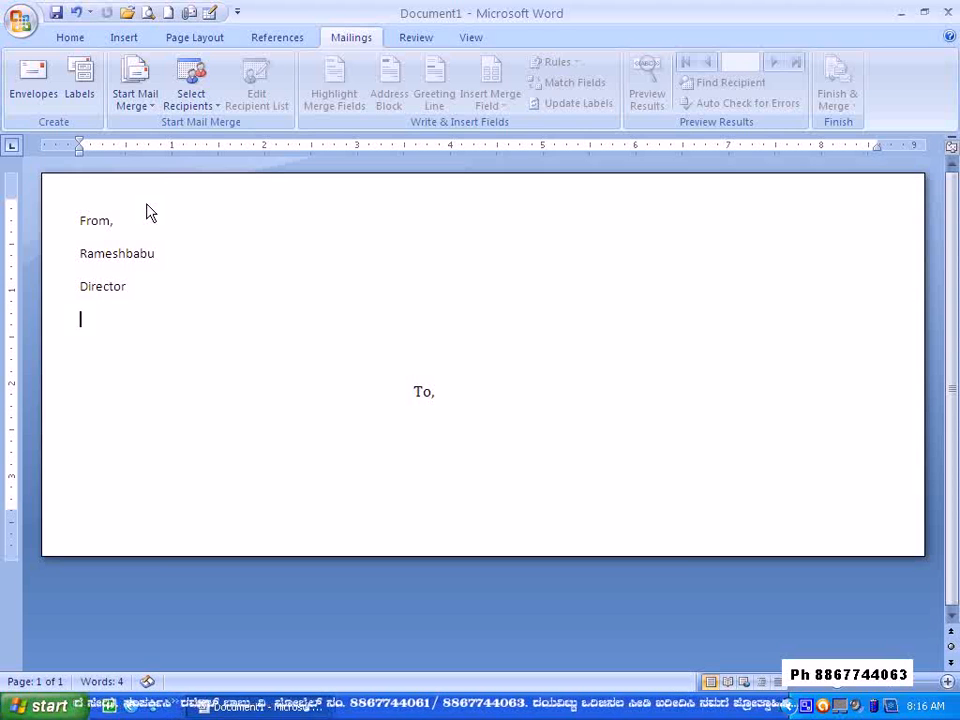
text(Mac inf)
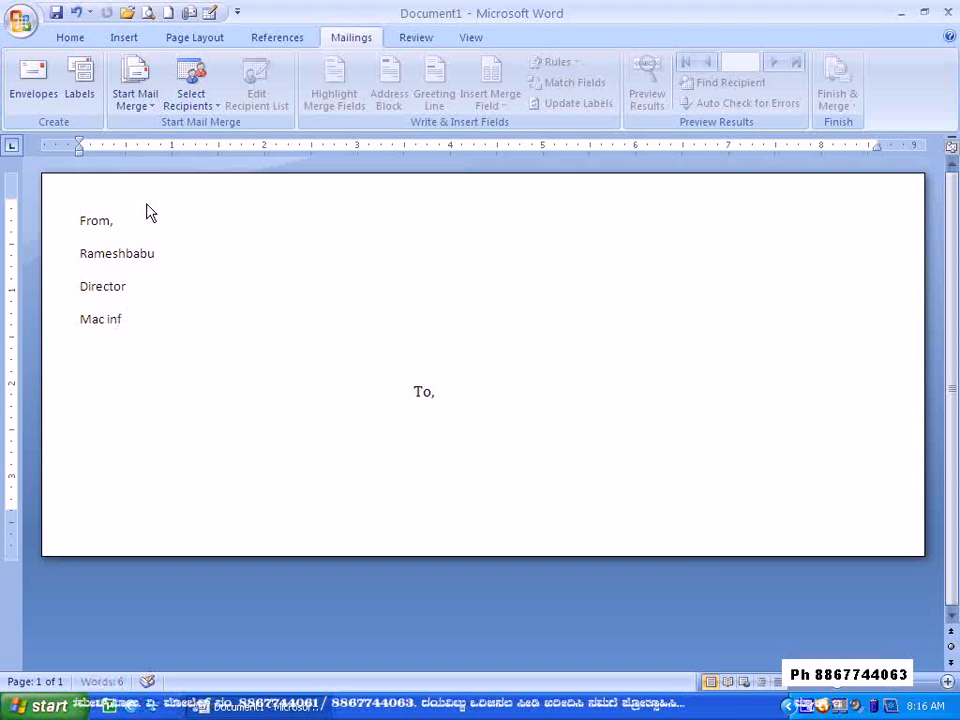
text(o Technologies)
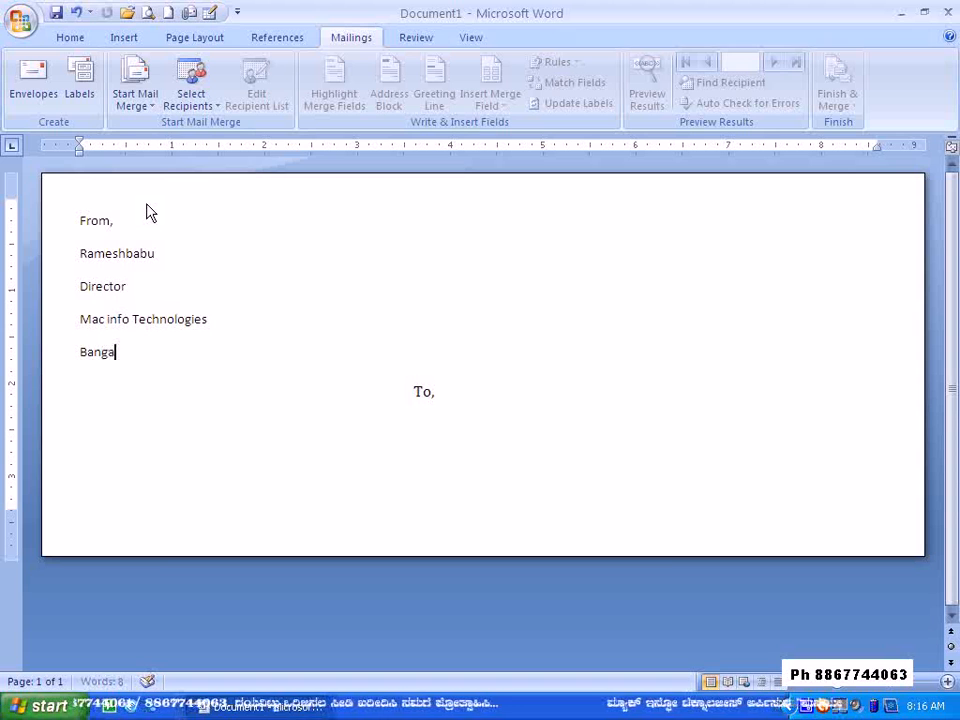
text(re )
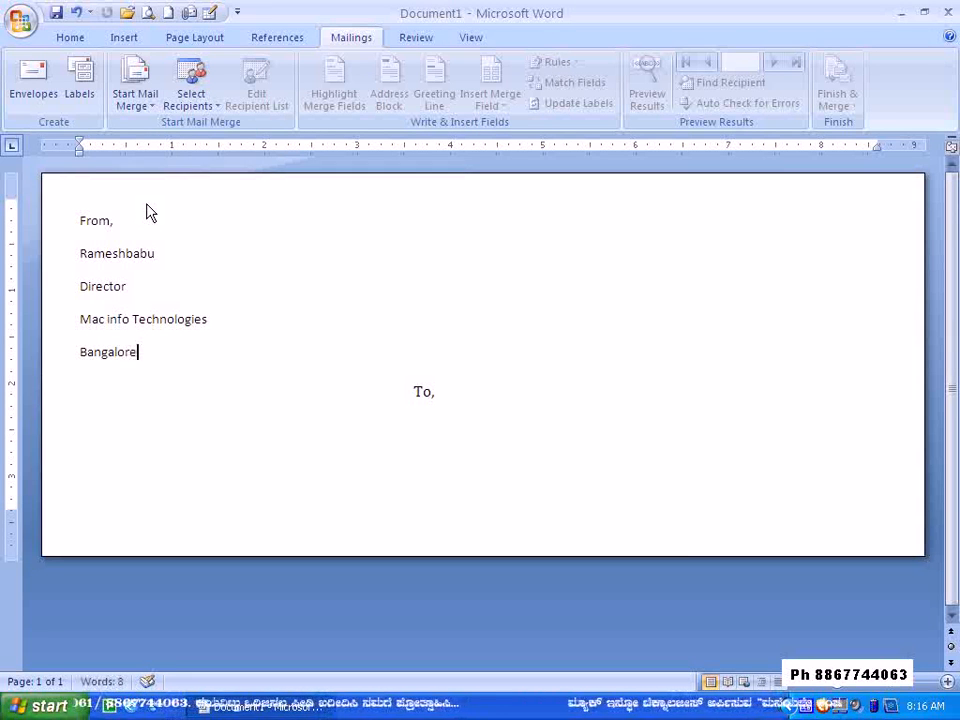
text(562157)
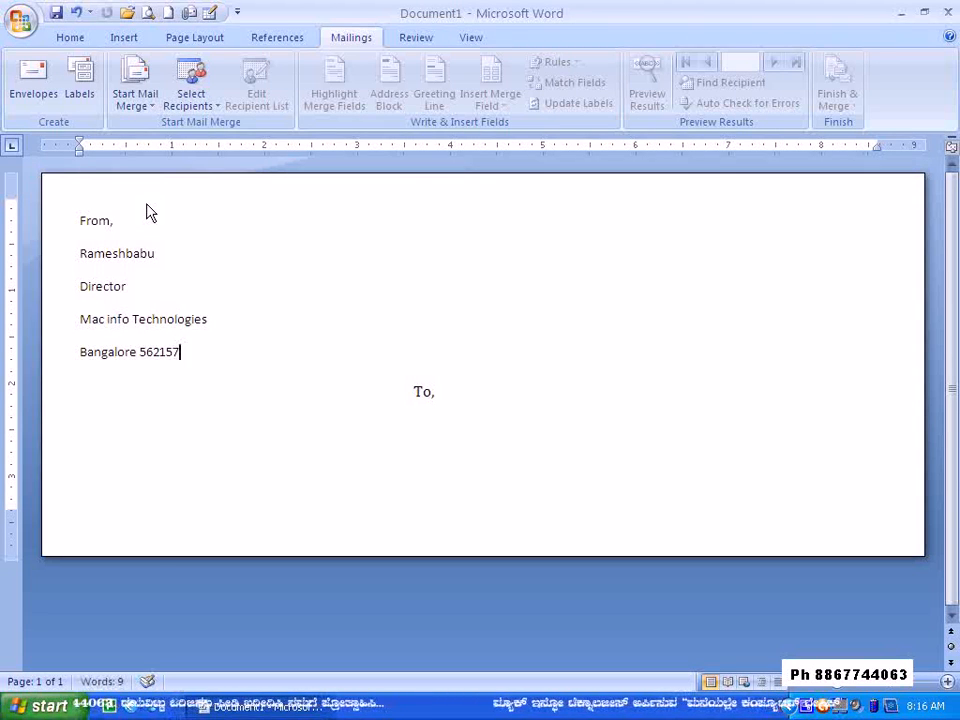
- Remove the space between paragraphs of the same style in the return address lines below "From,"
drag(193, 370, 82, 273)
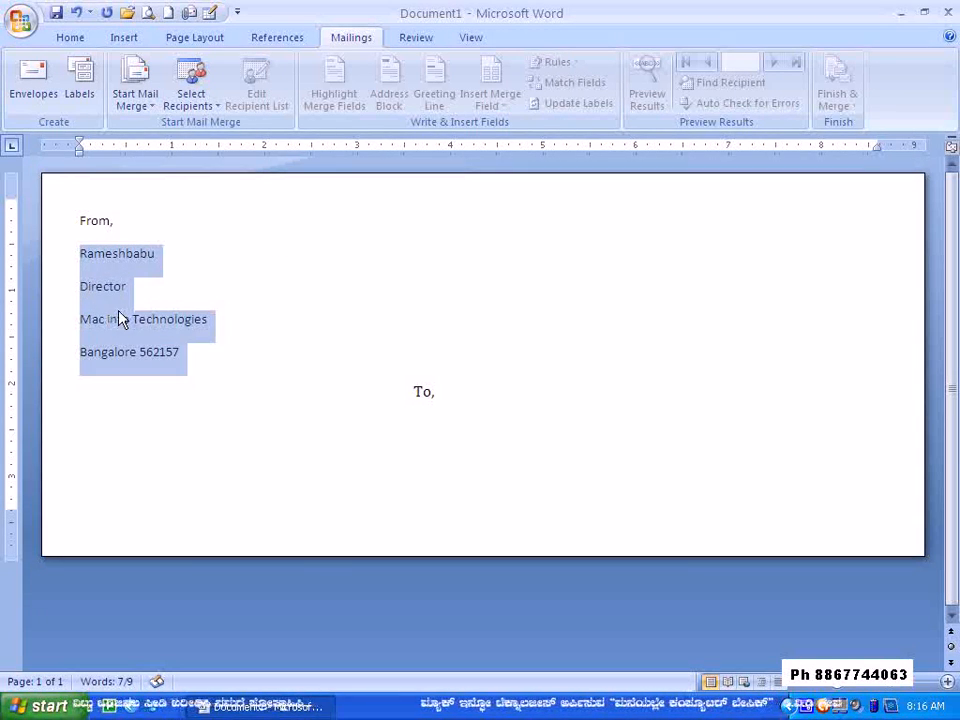
click(178, 40)
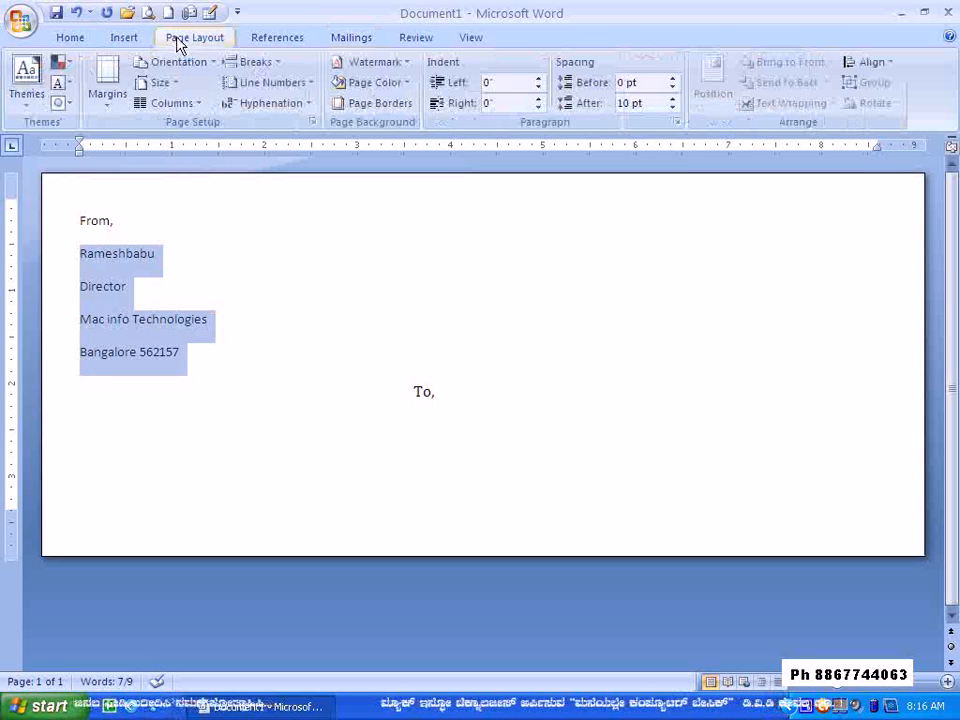
click(675, 123)
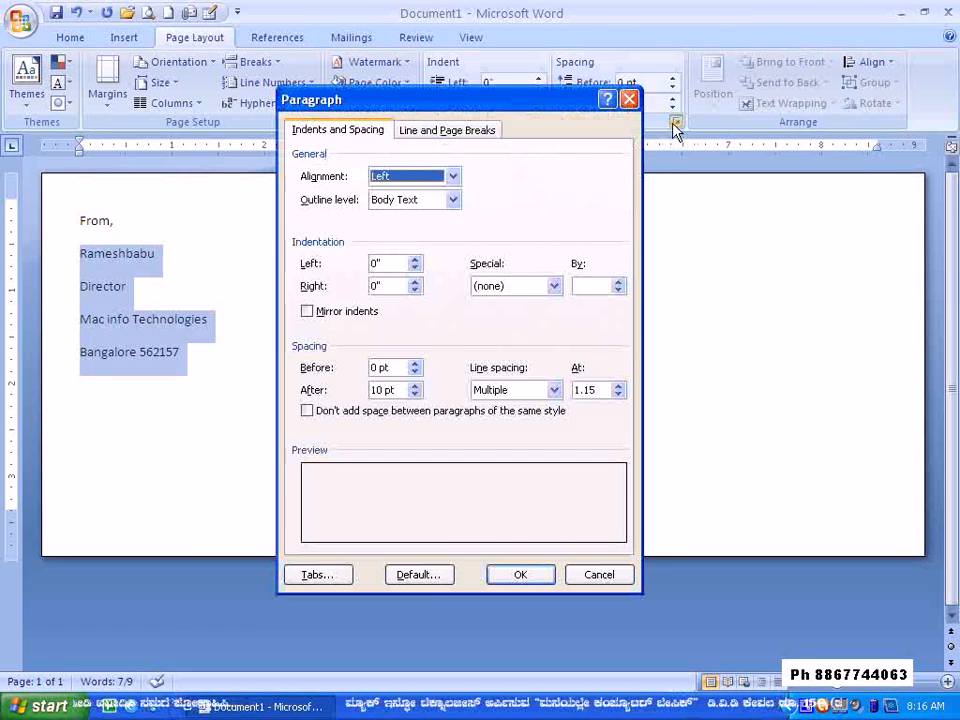
click(309, 410)
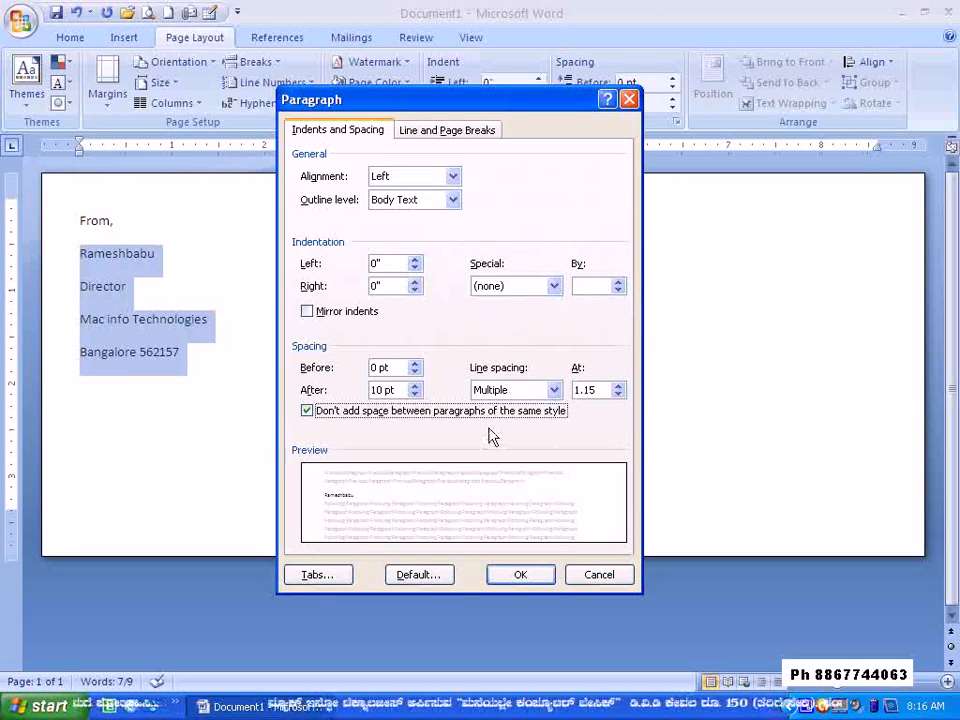
click(518, 574)
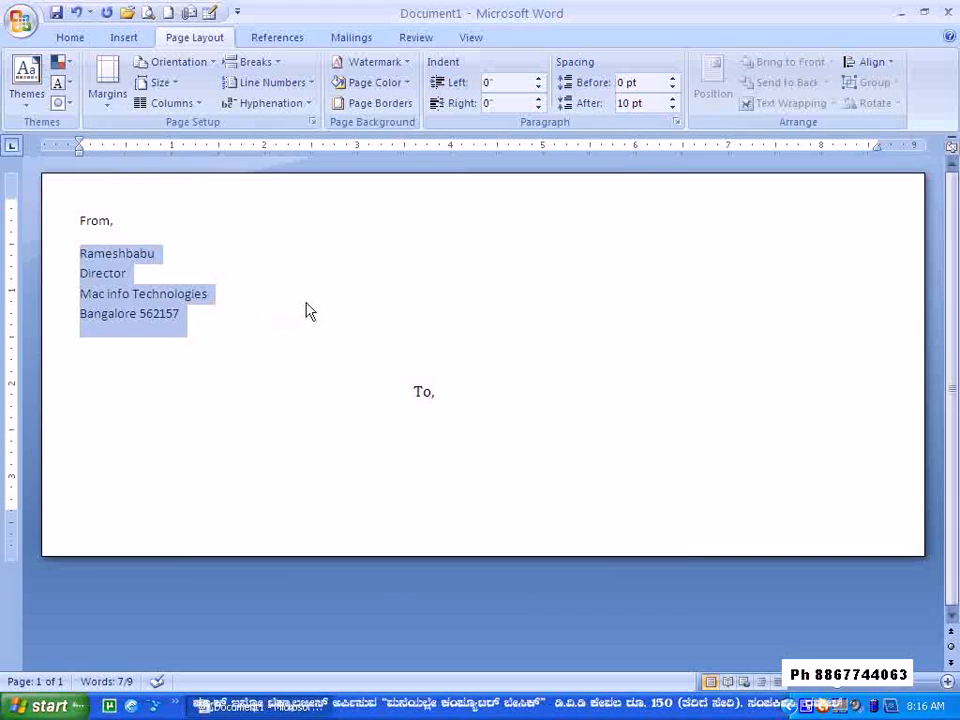
click(306, 304)
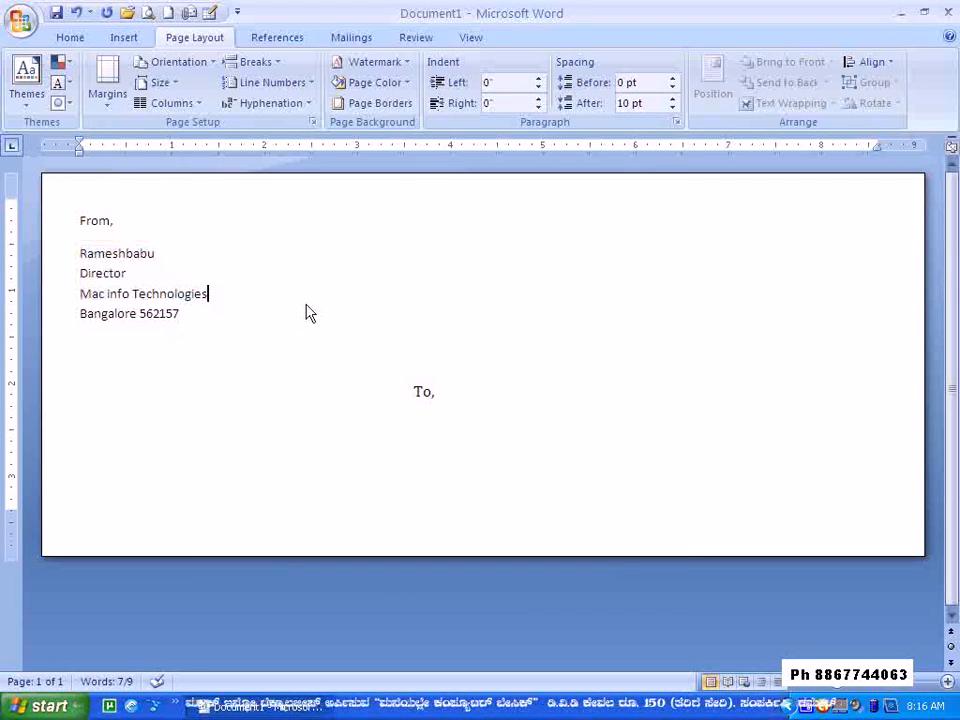
- Place the cursor below "To," in the delivery area and load the existing group1 list as the merge recipients
click(456, 430)
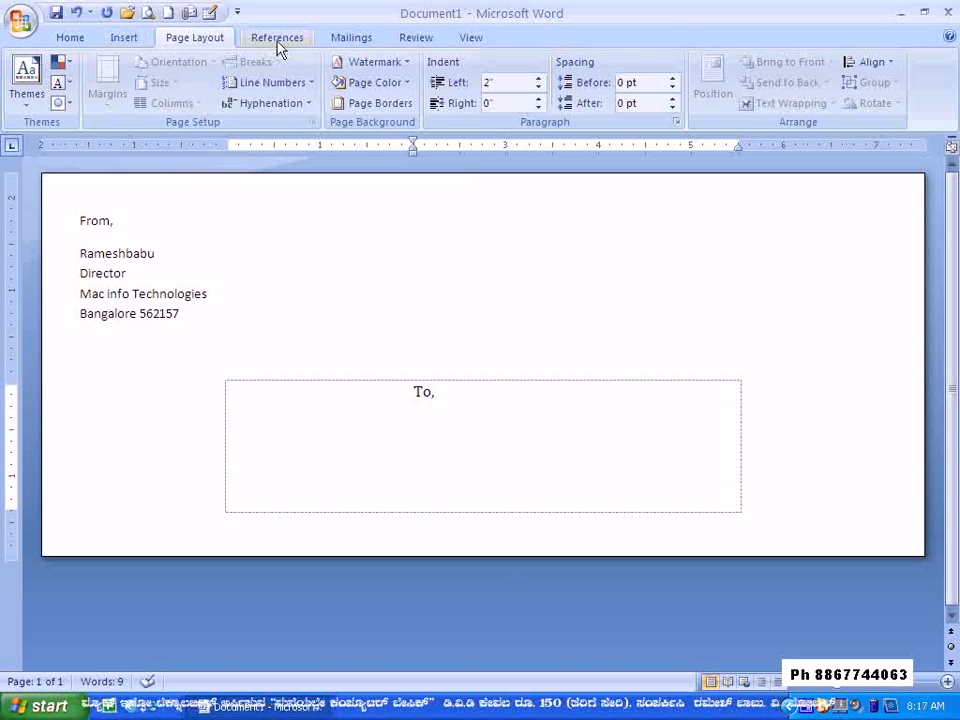
click(336, 37)
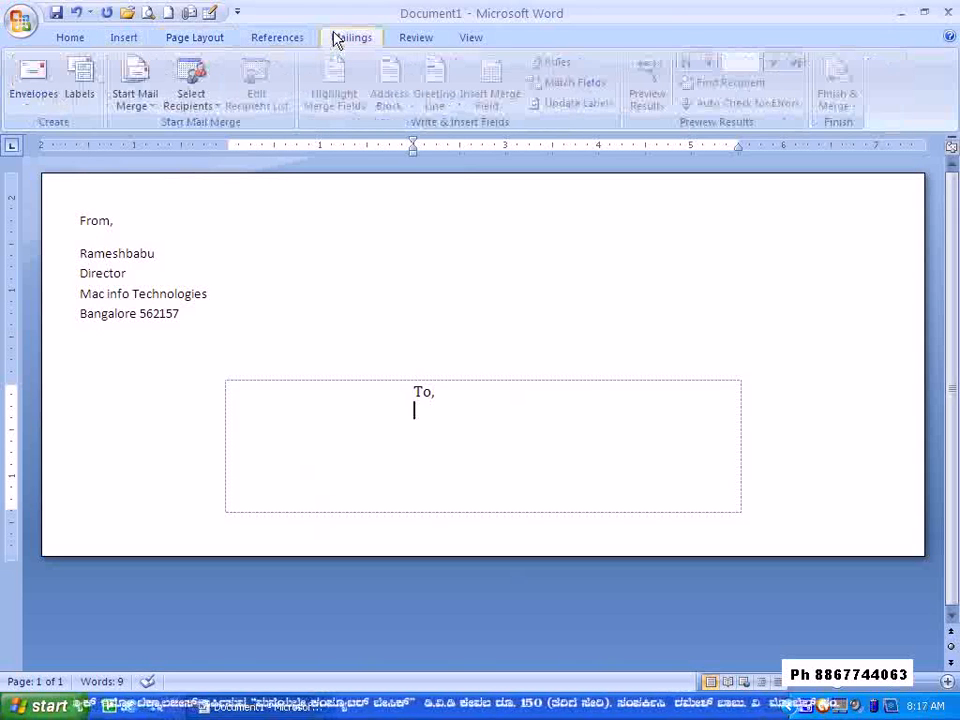
click(203, 108)
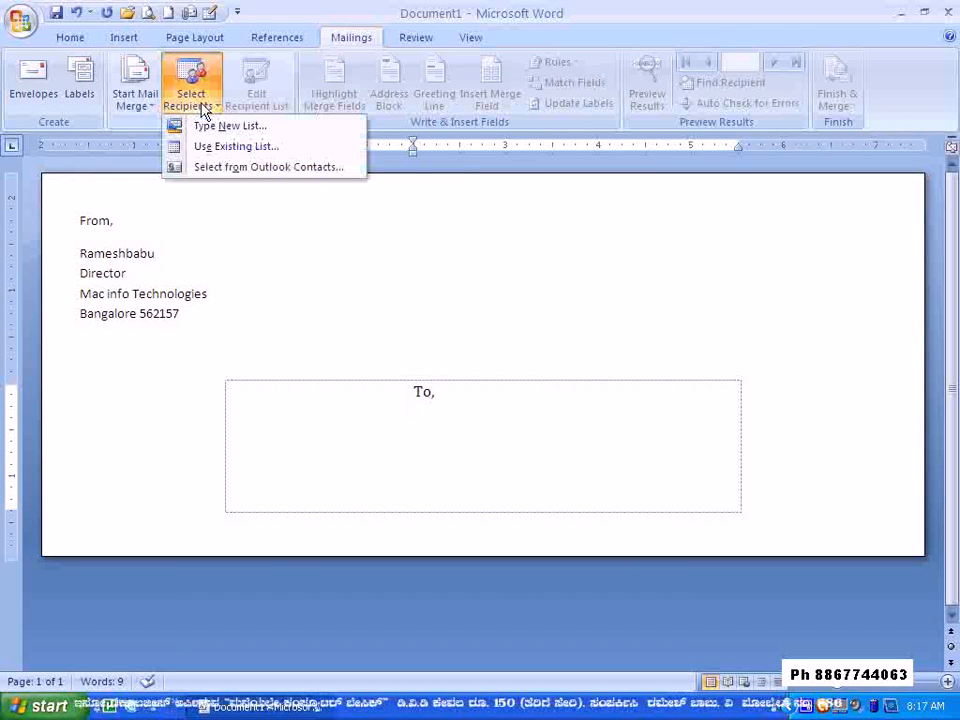
click(262, 150)
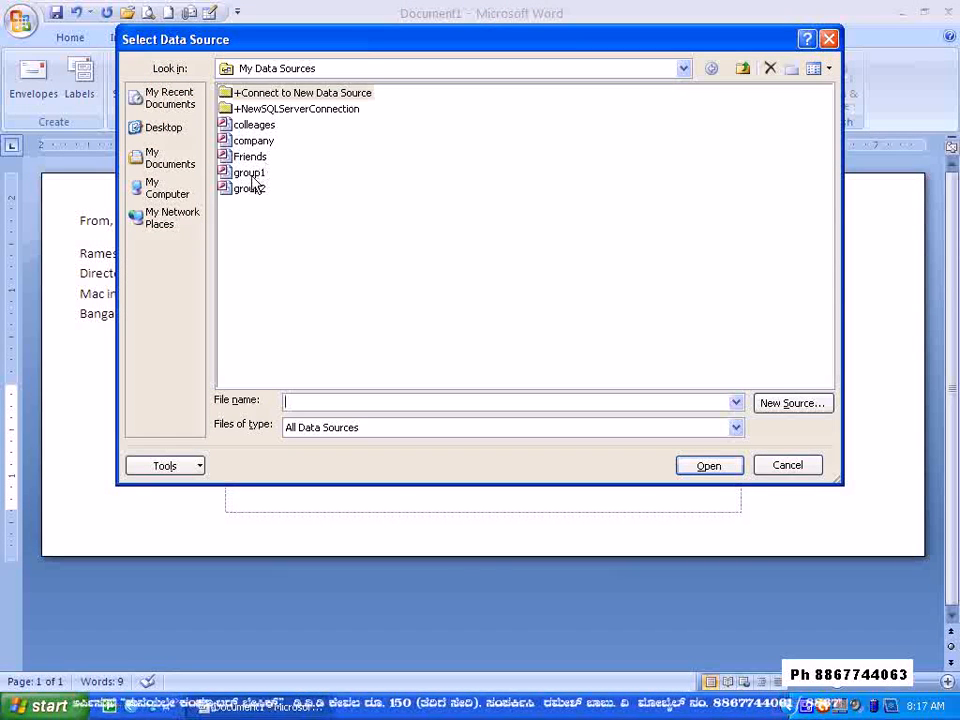
click(249, 173)
click(707, 467)
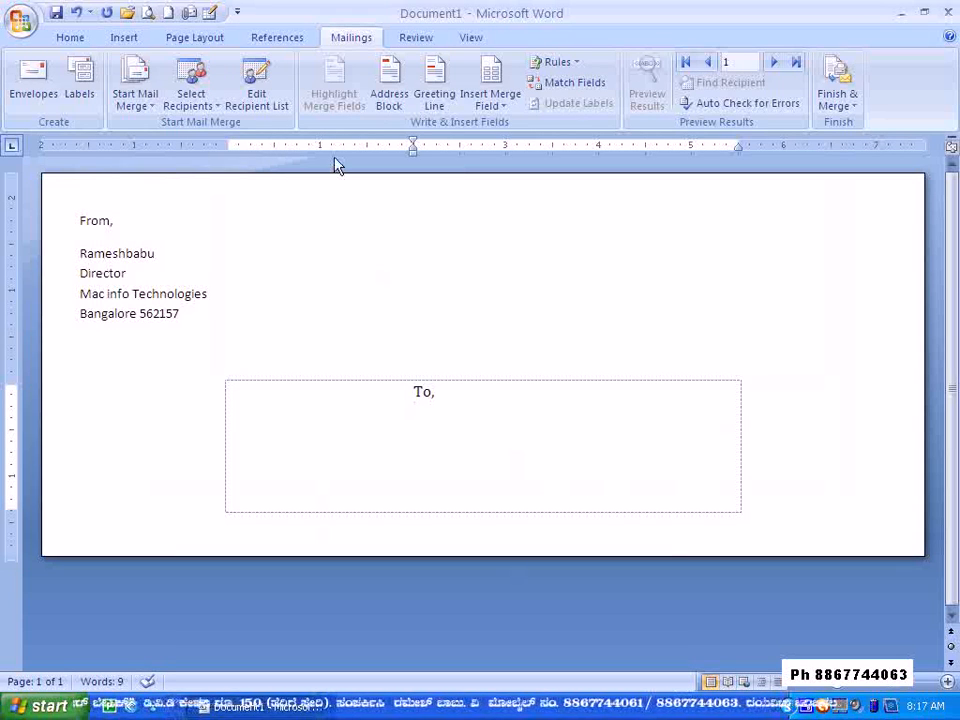
- Insert an Address Block with the recipient's name and postal address below "To," in the delivery area
click(490, 104)
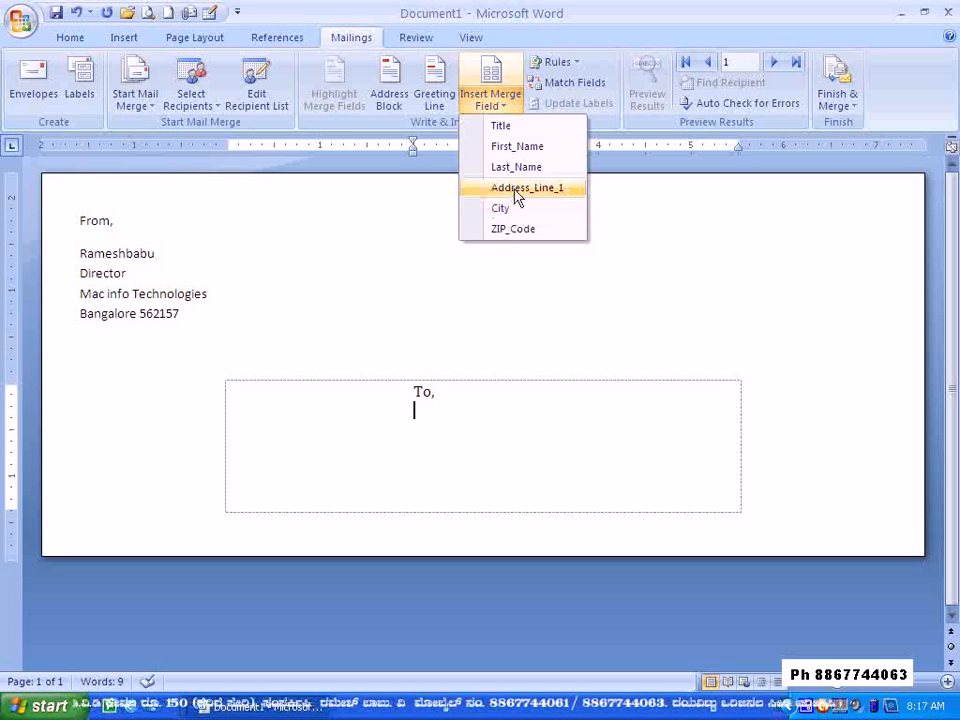
click(400, 98)
click(400, 98)
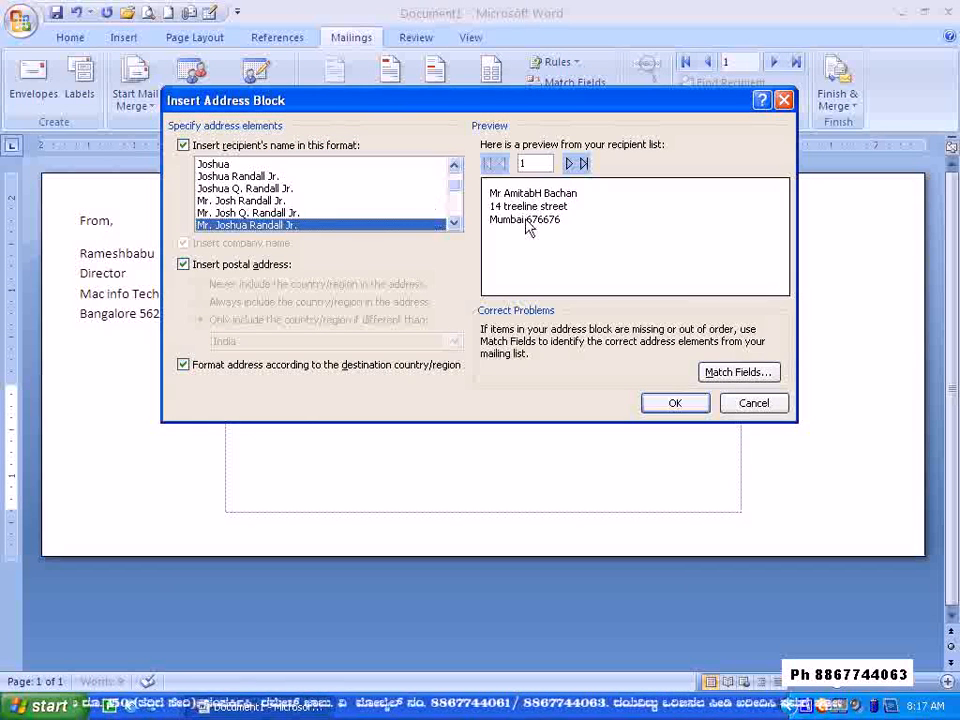
click(668, 405)
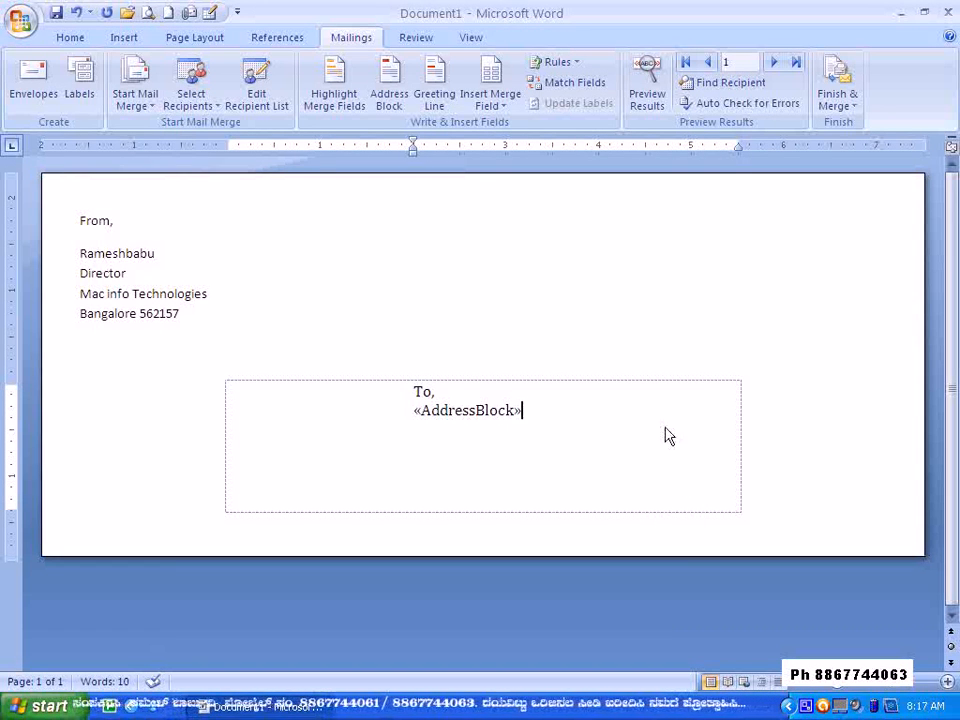
- Merge all recipient records into a new document of individual envelopes and check the merged pages against the main envelope document
click(848, 104)
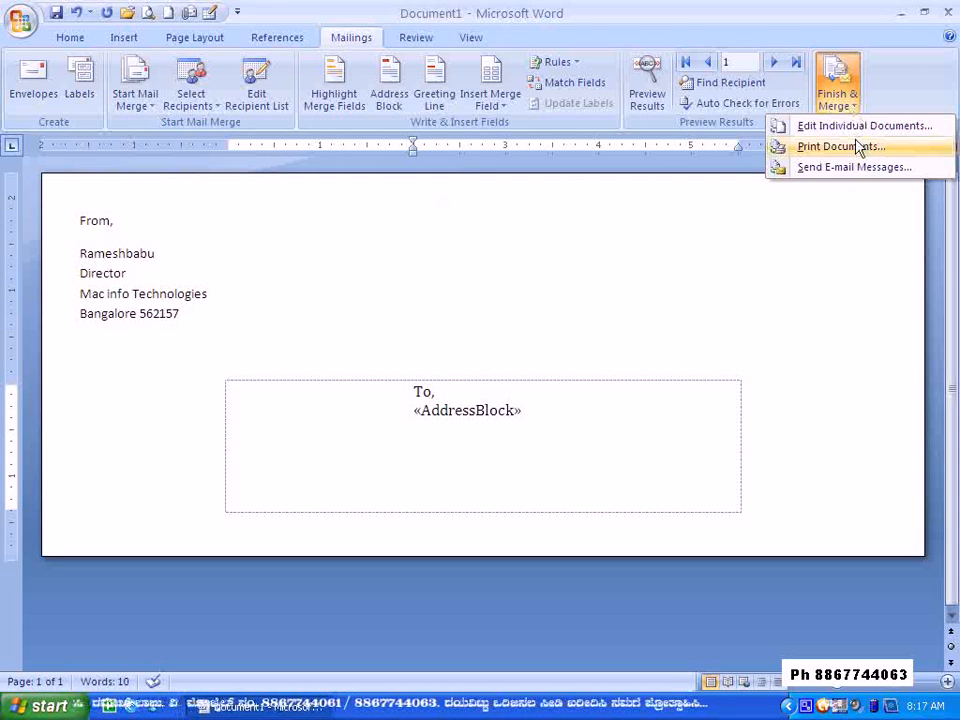
click(853, 128)
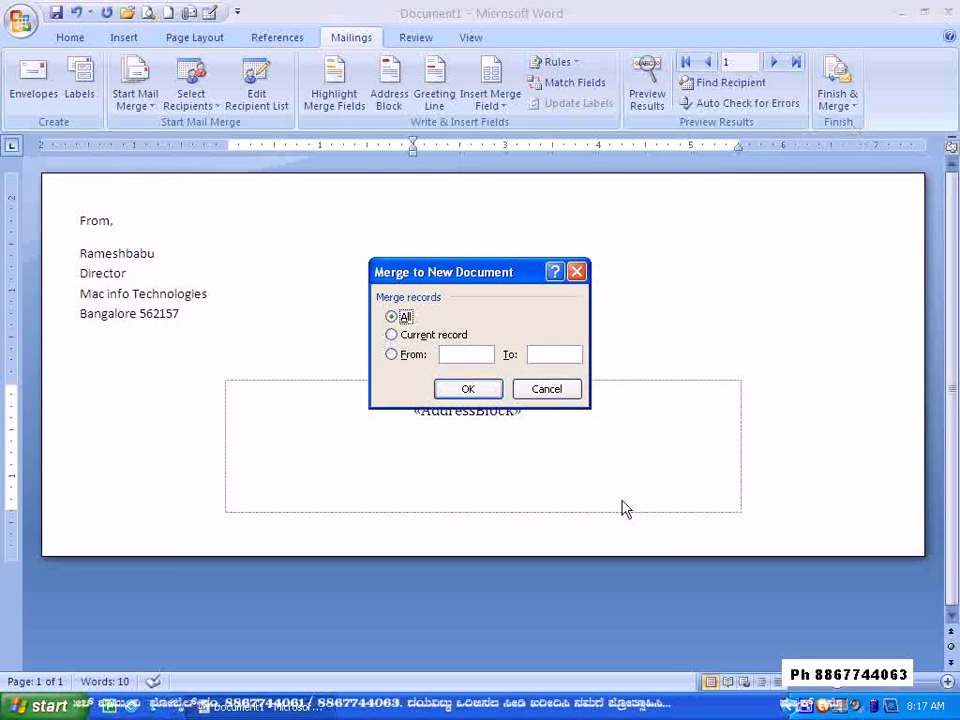
click(485, 392)
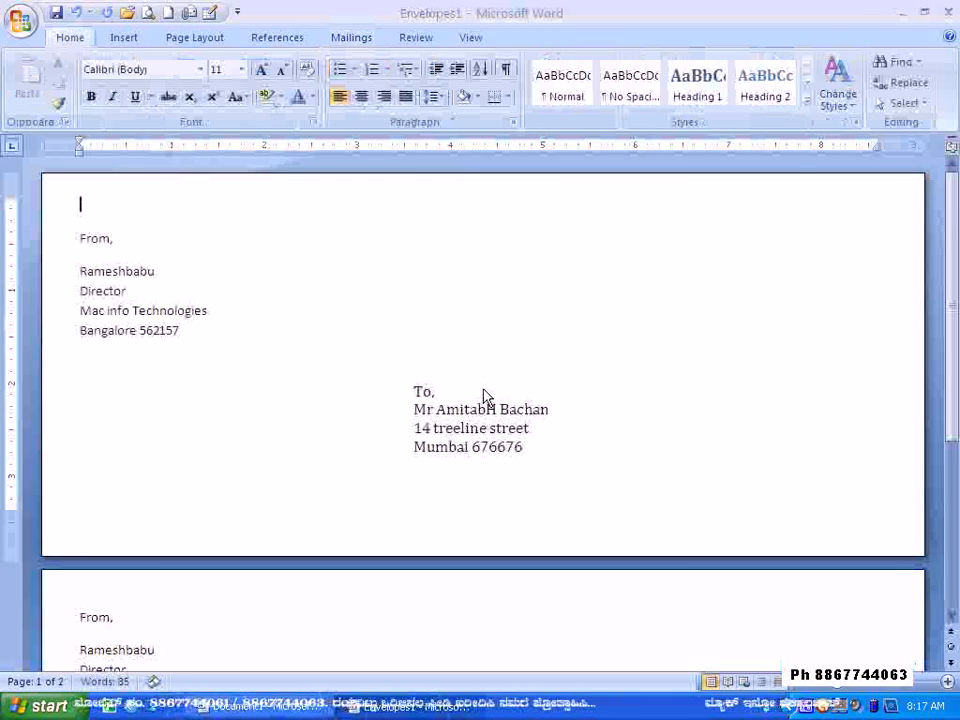
click(288, 710)
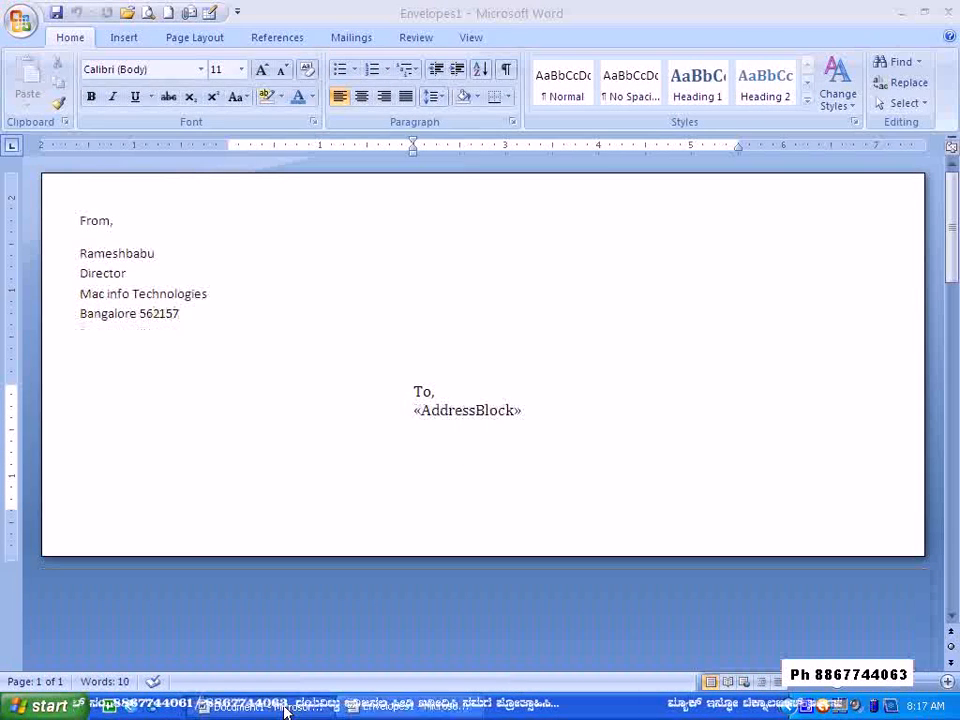
click(392, 710)
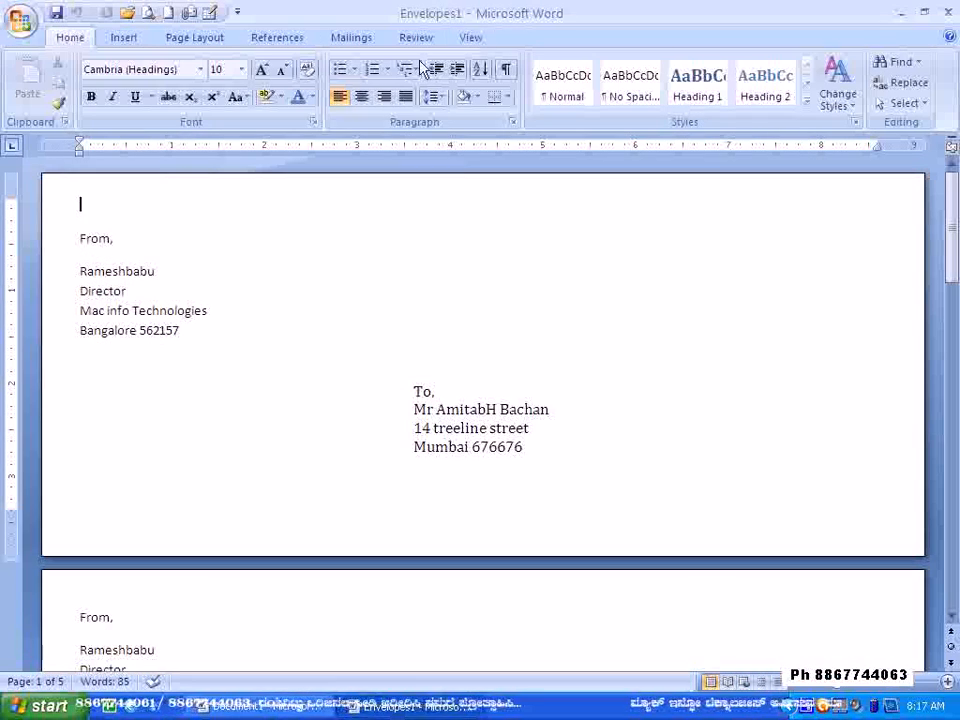
scroll(347, 282, down, 15)
scroll(347, 280, down, 15)
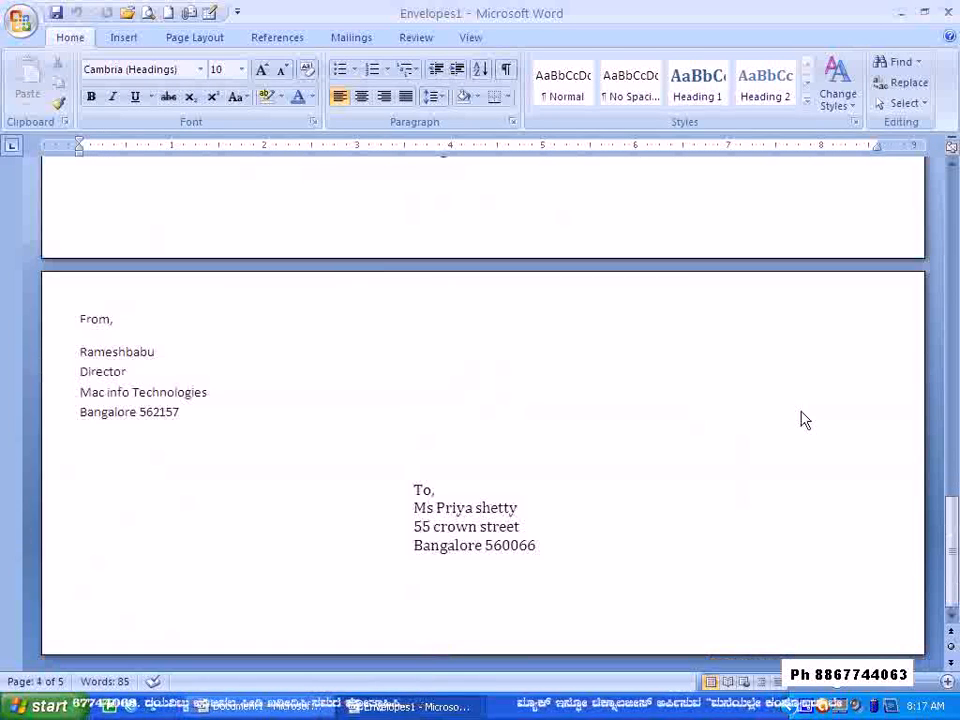
scroll(714, 448, up, 5)
scroll(714, 448, up, 15)
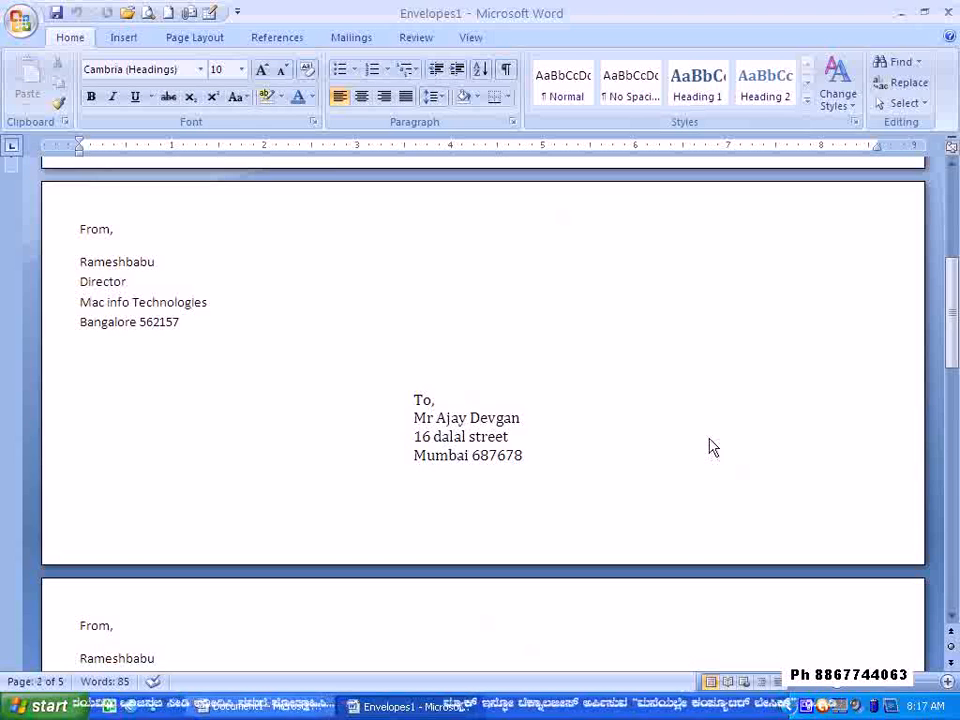
- Minimize both envelope documents and open a new blank Word document in a maximized window
click(900, 13)
click(898, 16)
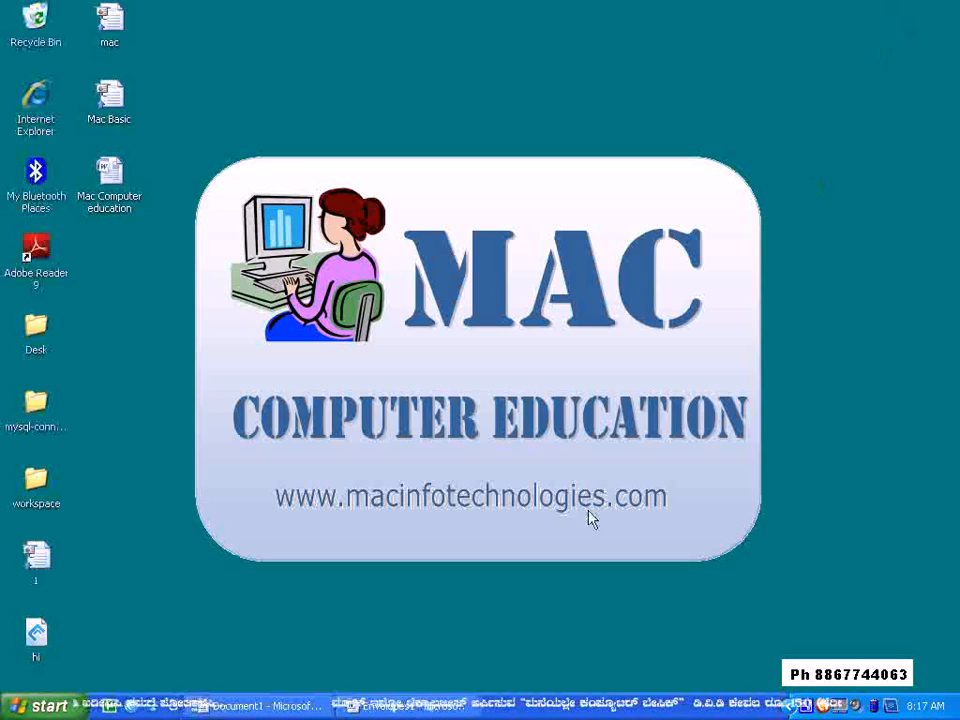
click(50, 706)
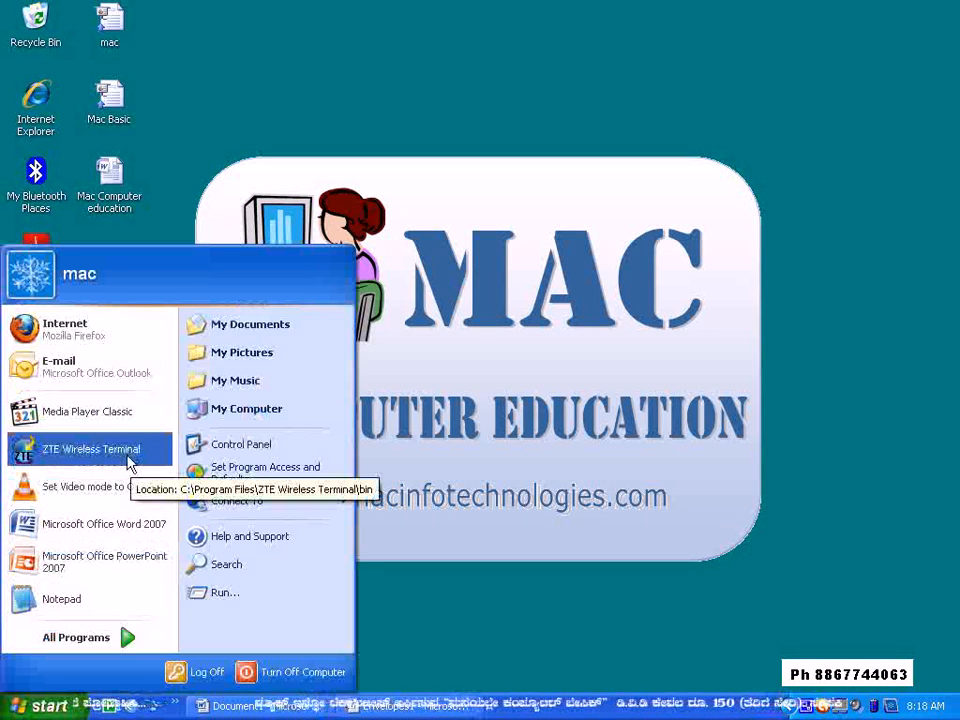
click(114, 520)
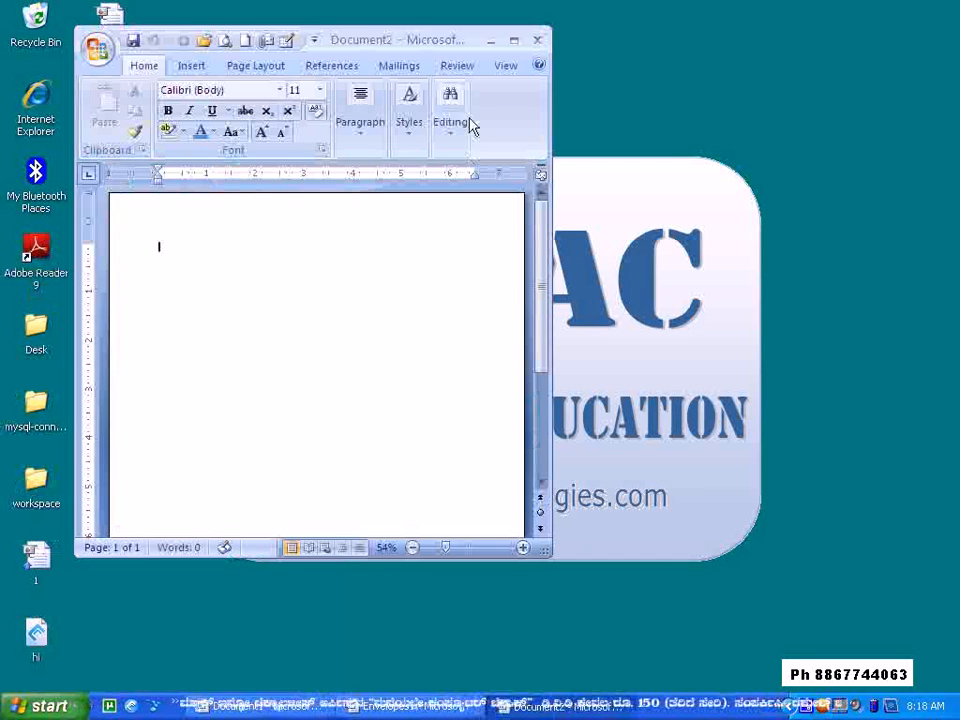
click(512, 41)
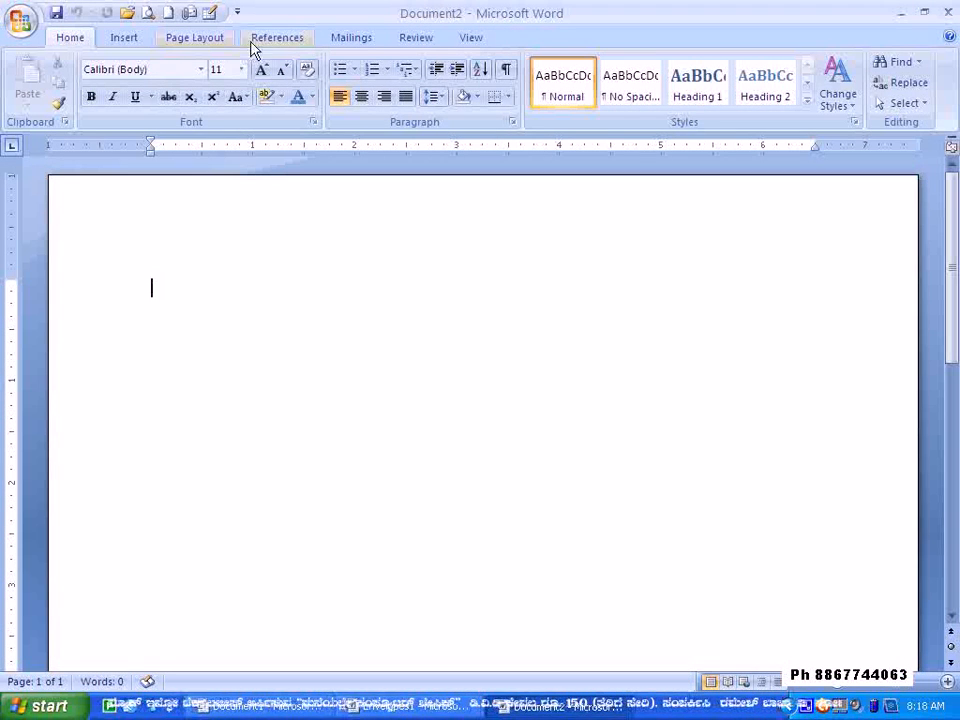
click(350, 37)
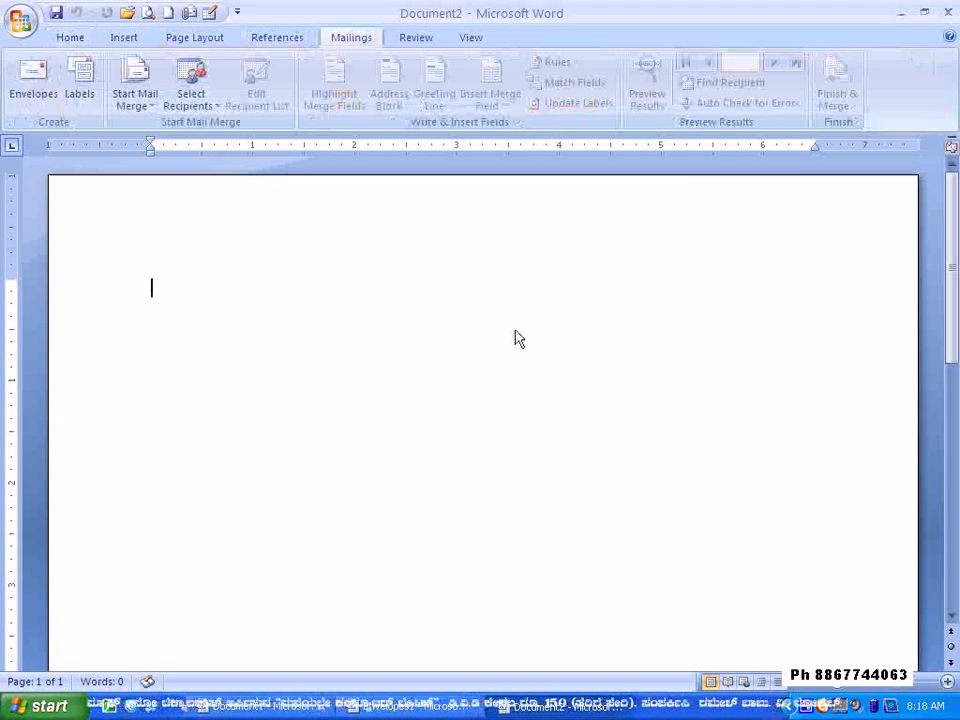
right_click(812, 707)
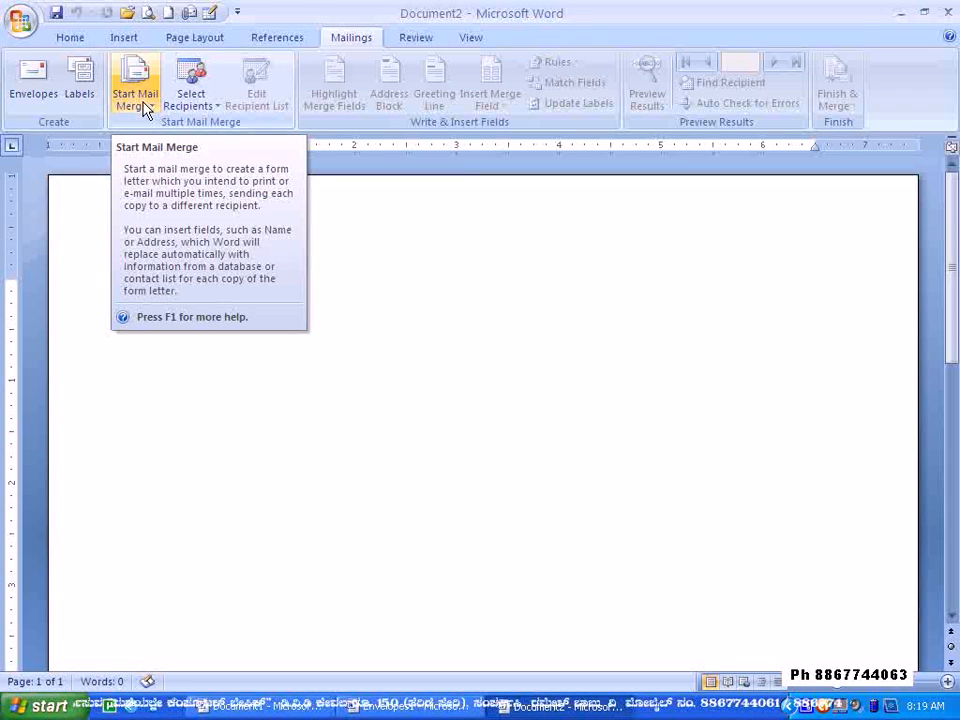
- Start a labels mail merge with A-ONE as the label vendor and A-ONE 28171 as the product number
click(150, 112)
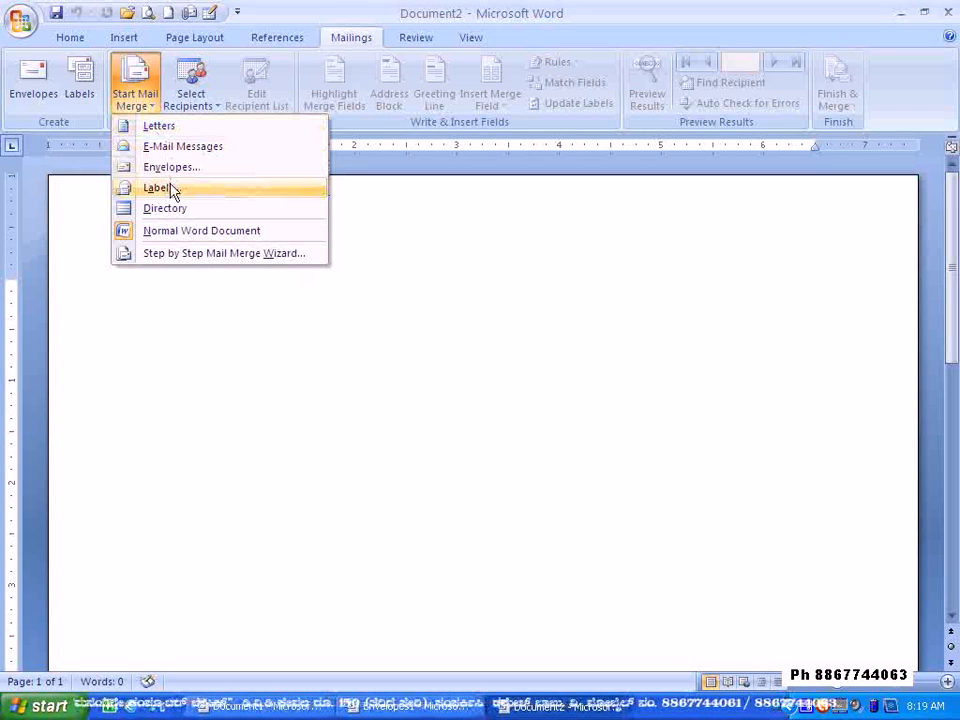
click(164, 188)
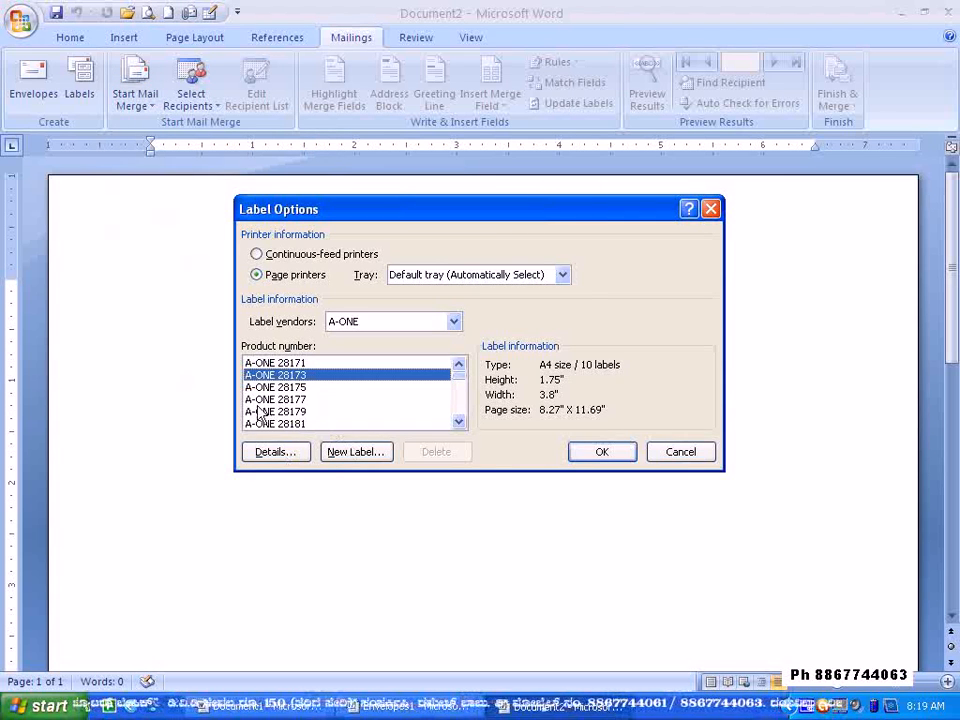
click(453, 322)
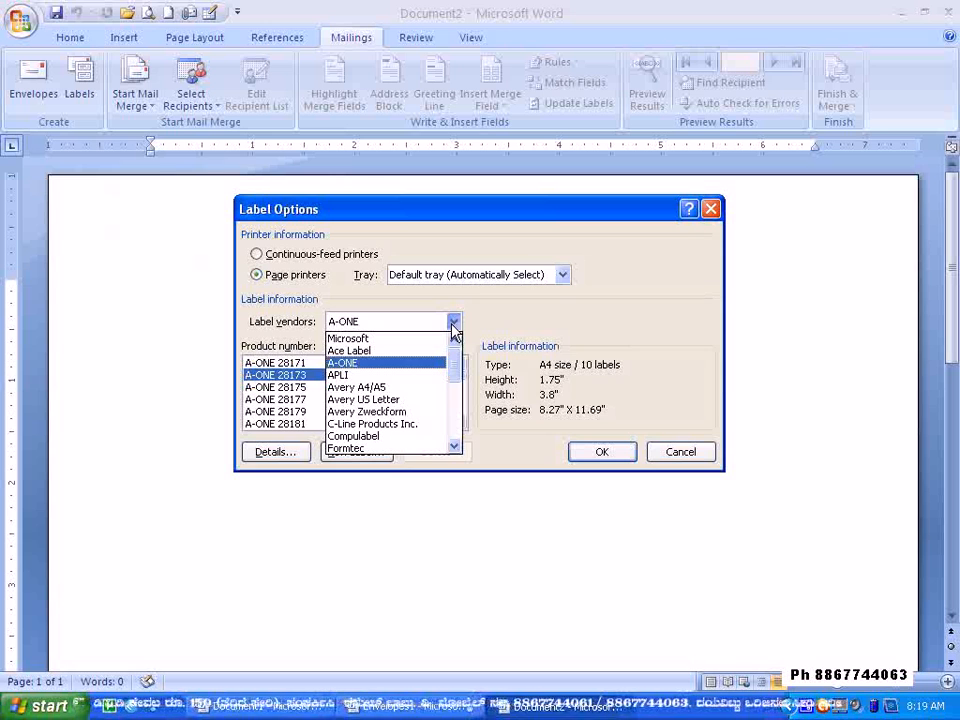
click(471, 315)
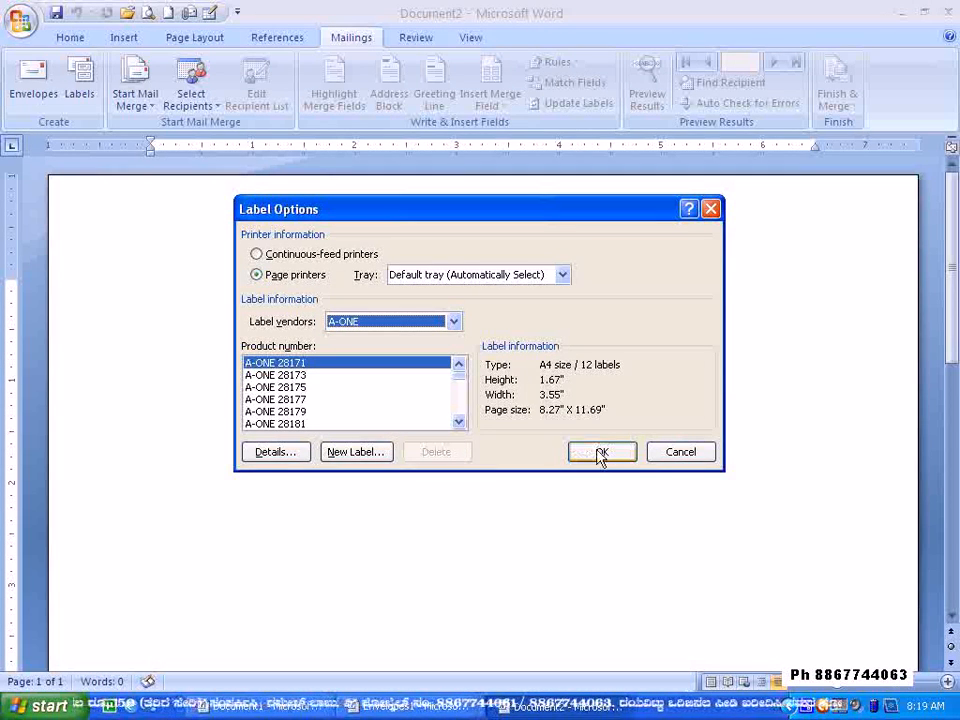
click(358, 455)
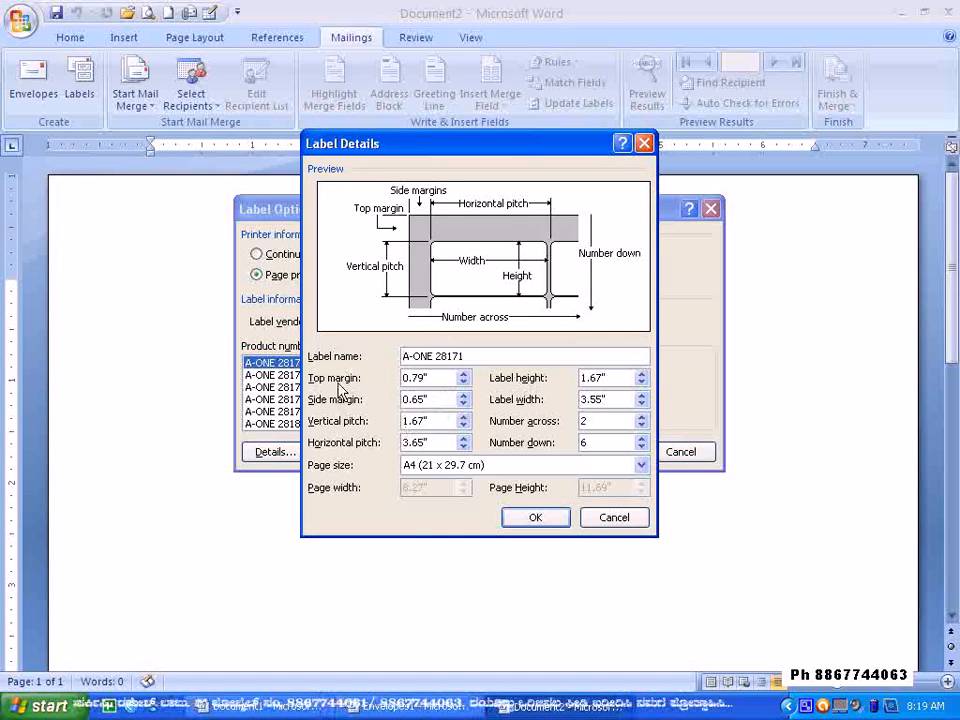
click(463, 377)
click(463, 377)
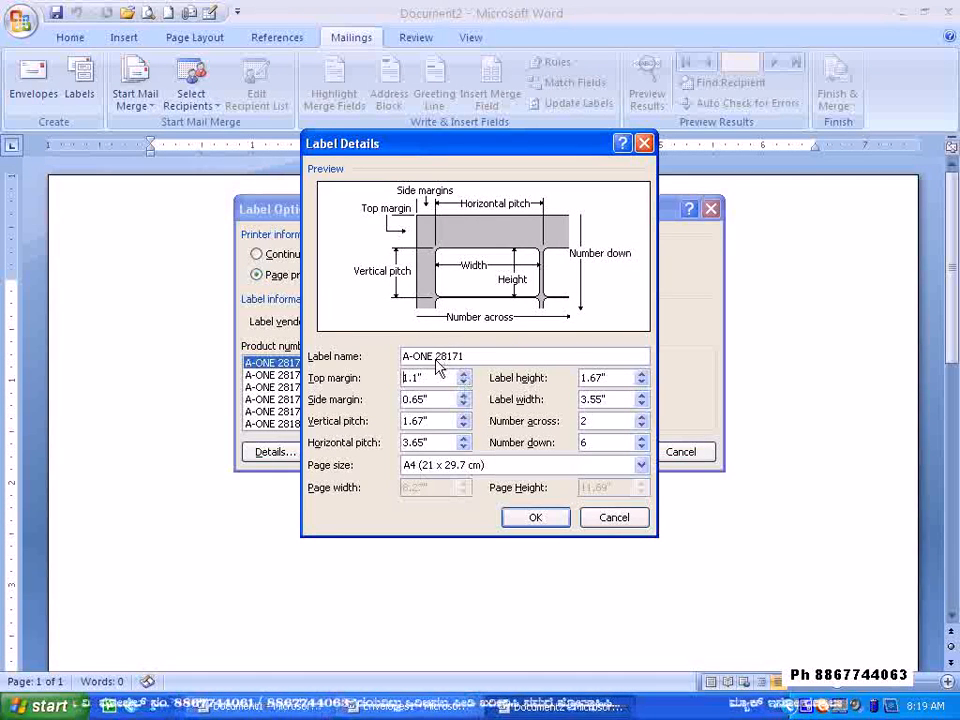
click(470, 358)
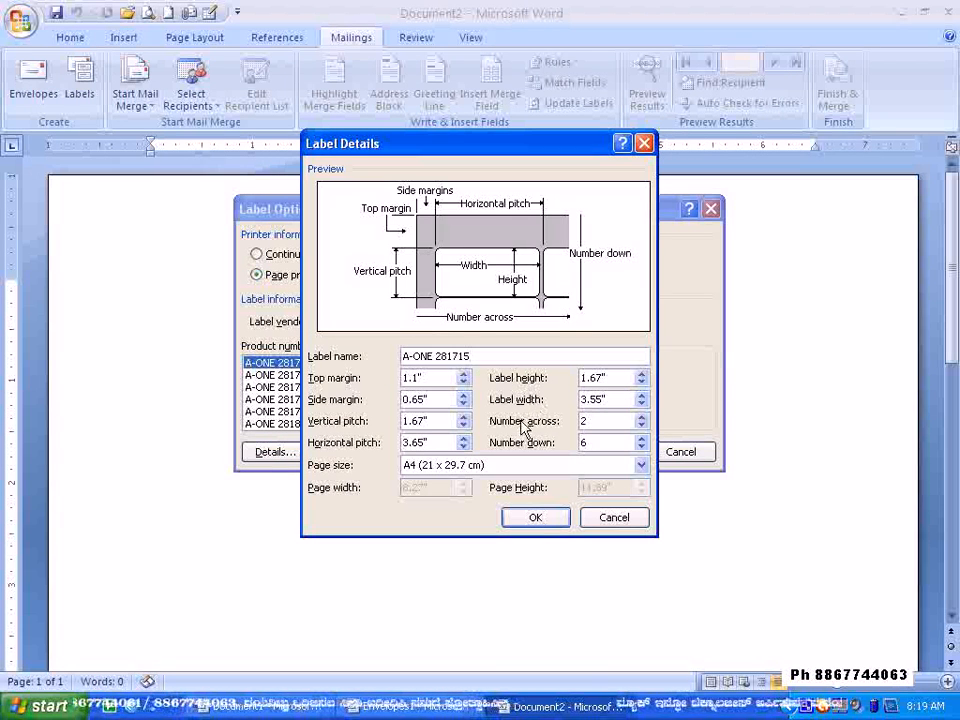
click(587, 445)
key(shift+Tab)
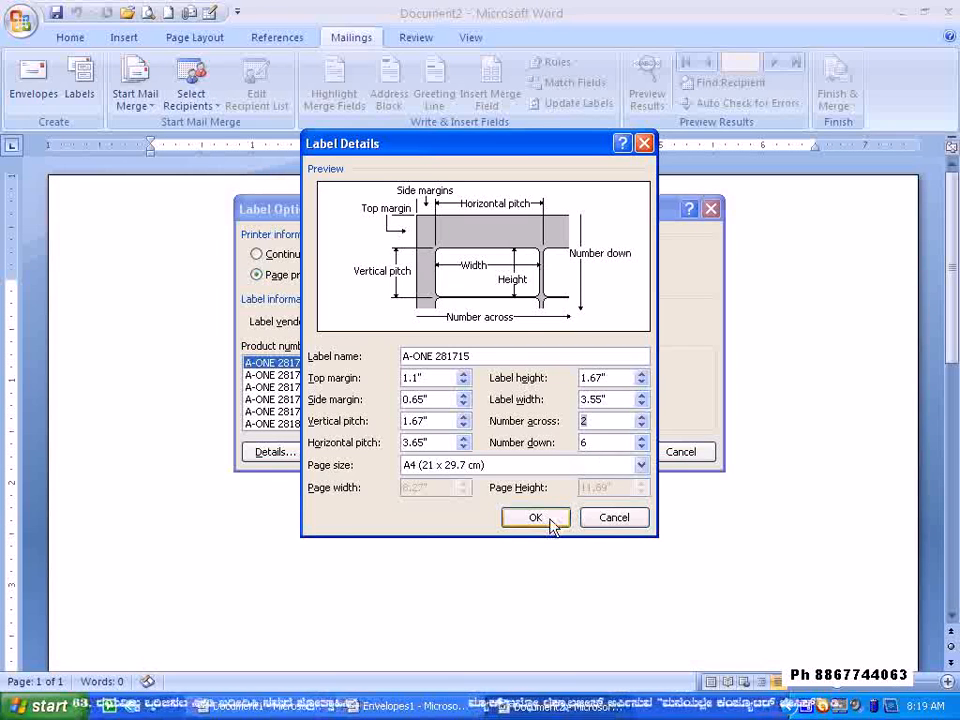
click(614, 517)
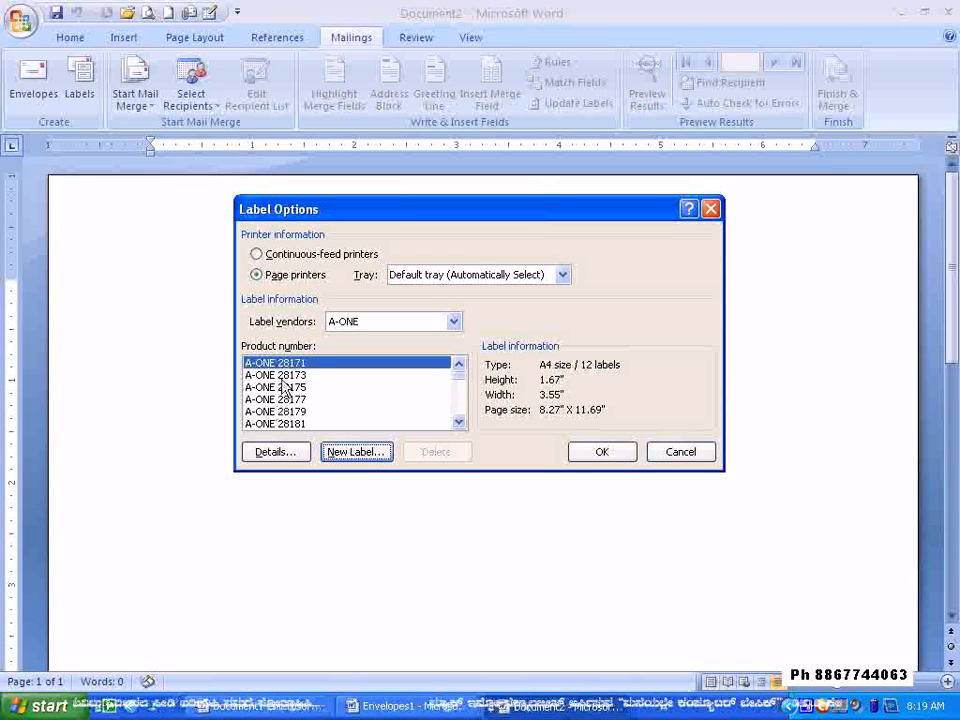
- Accept the label options and apply dotted borders to all cells of the whole label table
click(603, 452)
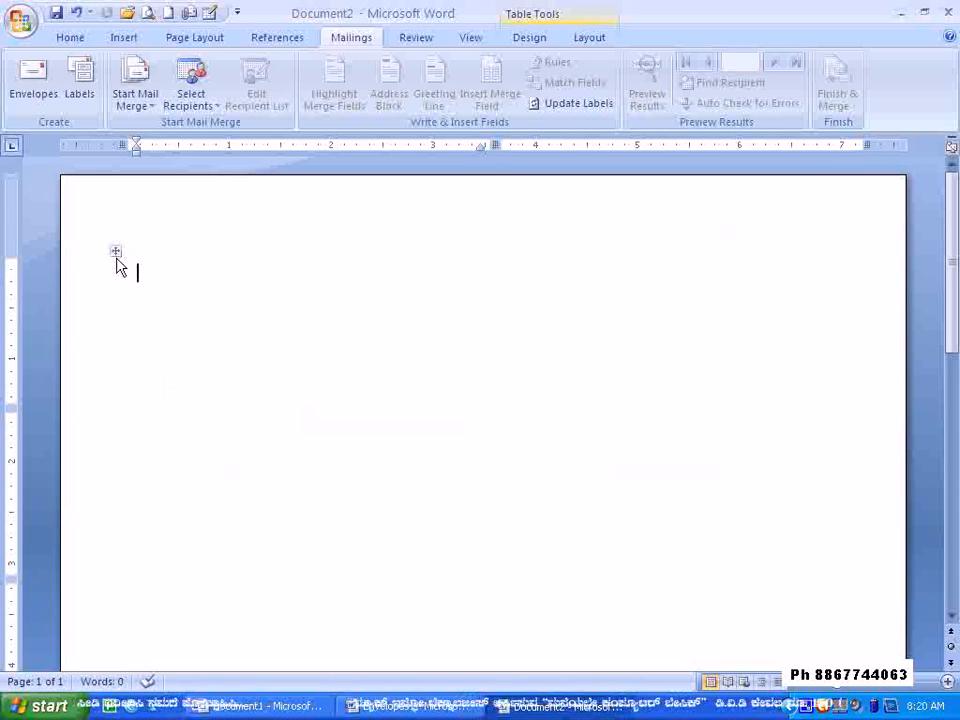
click(116, 252)
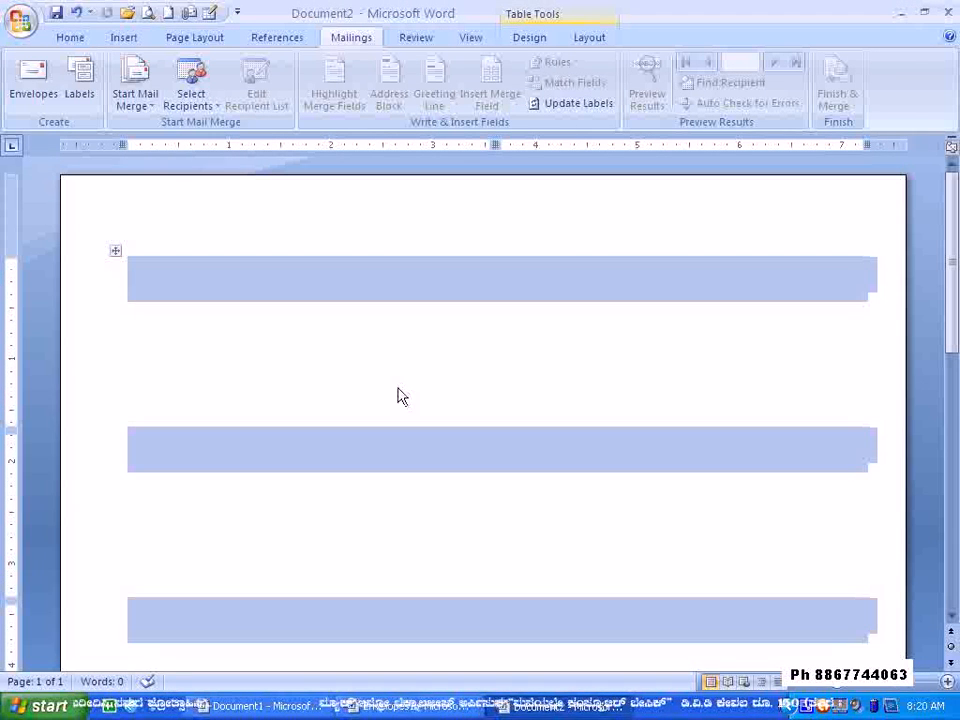
scroll(616, 376, down, 5)
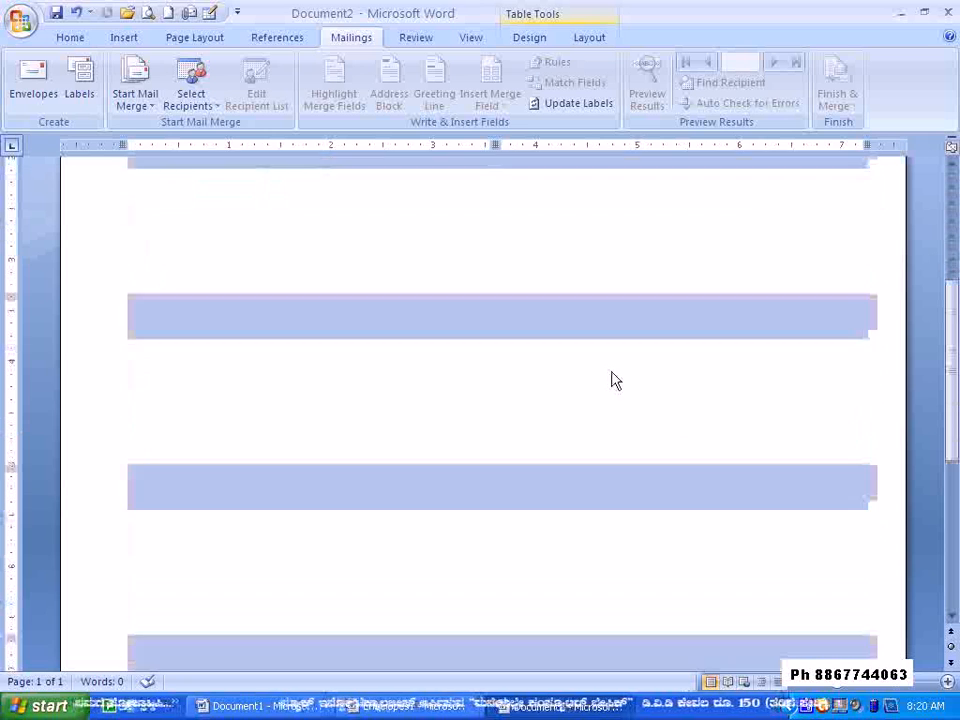
scroll(608, 383, down, 1)
scroll(602, 386, up, 2)
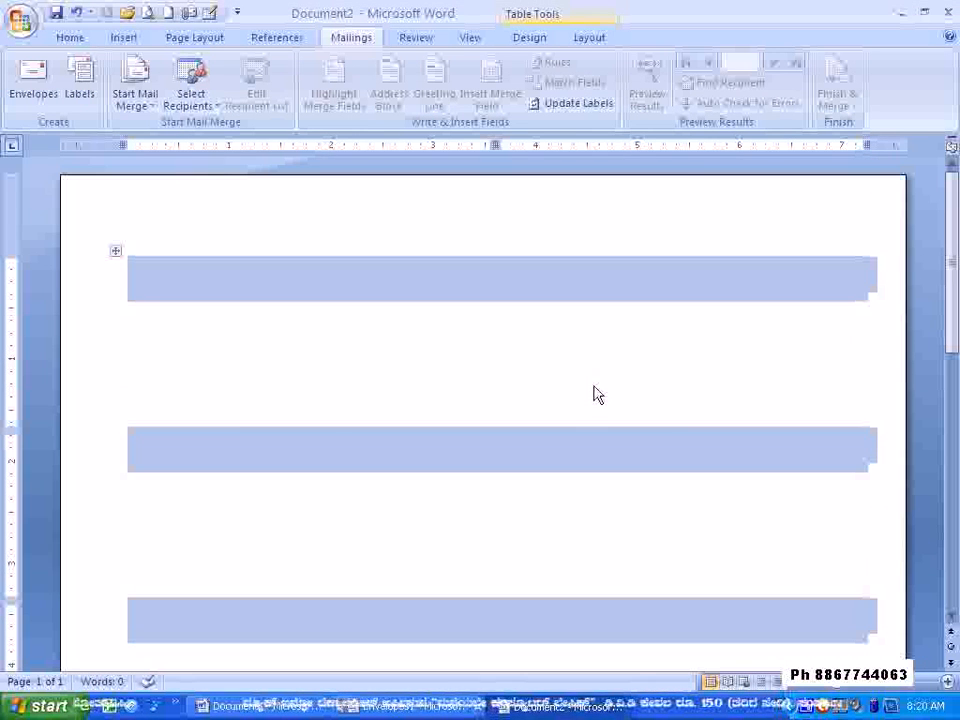
right_click(116, 254)
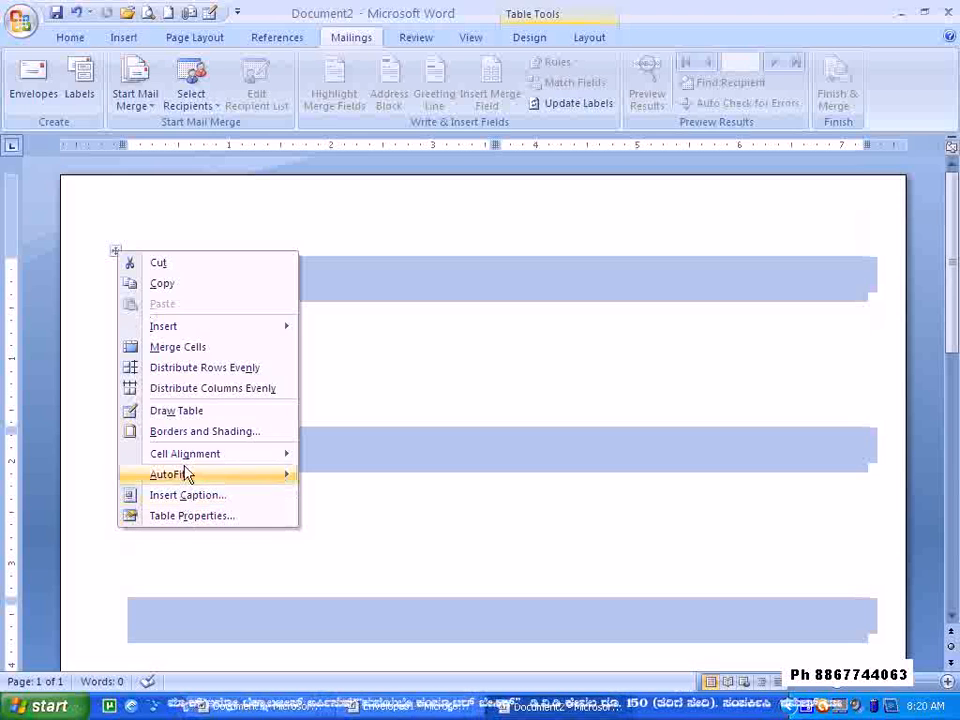
click(188, 433)
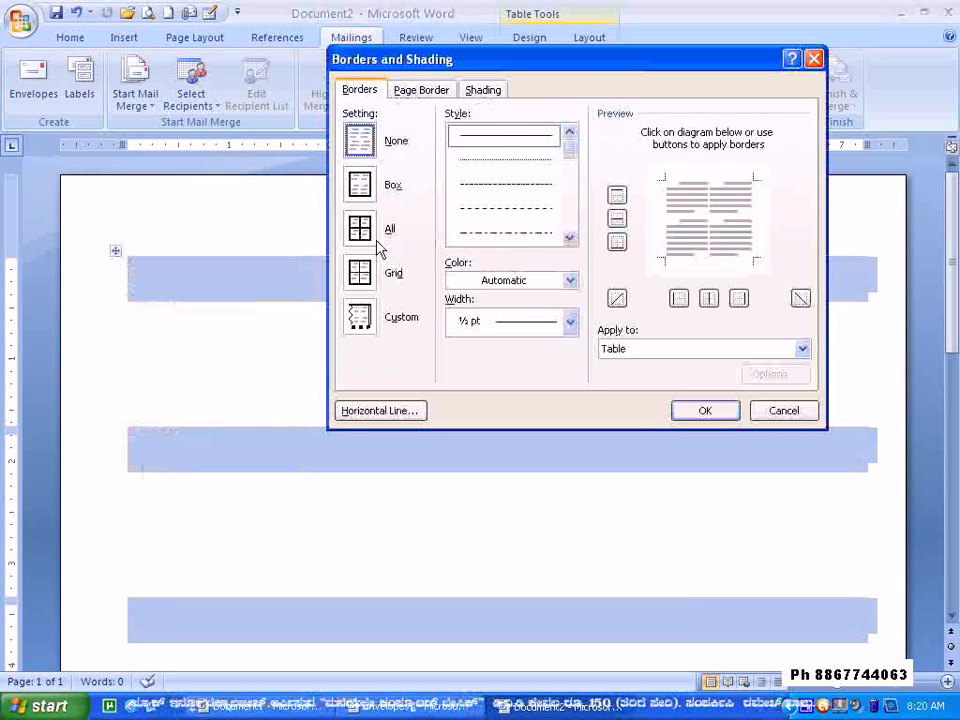
click(362, 230)
click(481, 160)
click(705, 410)
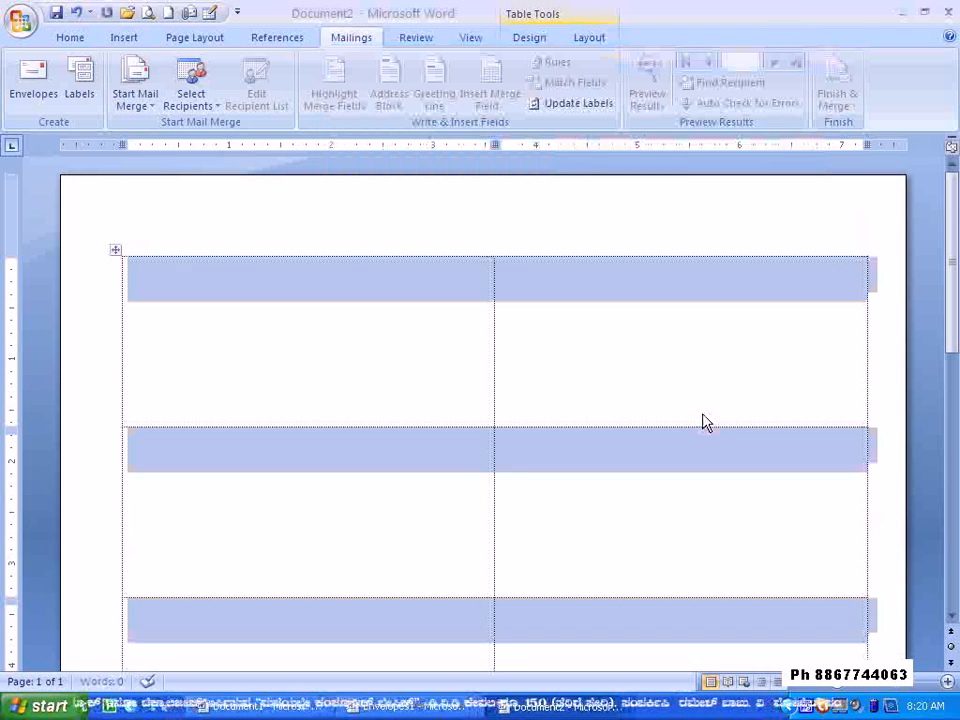
click(390, 251)
scroll(501, 437, down, 3)
scroll(436, 285, up, 3)
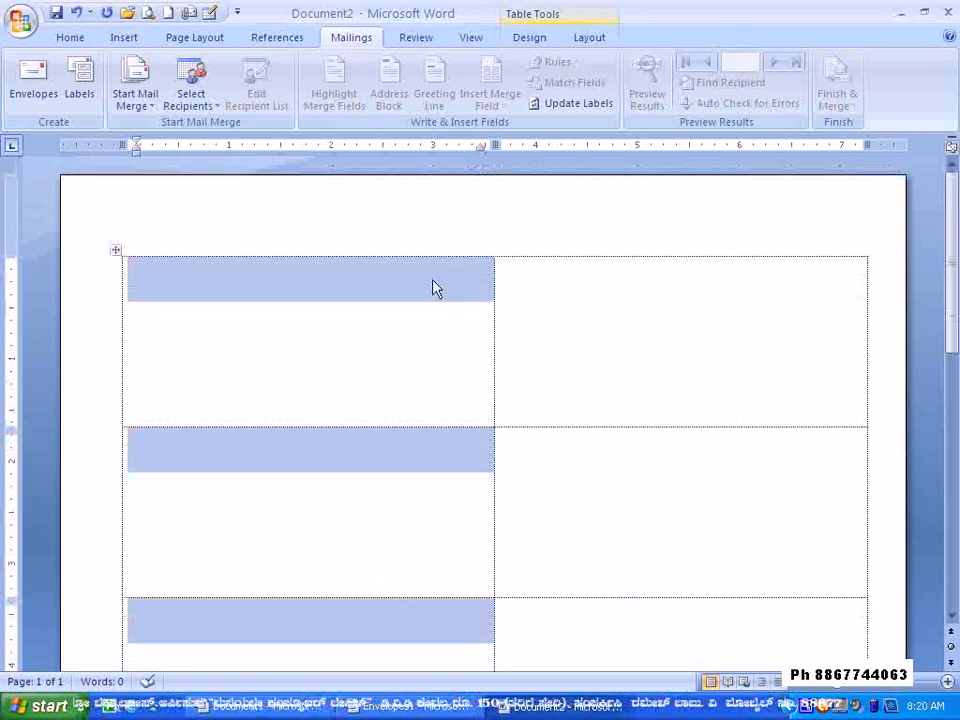
- Place the cursor in the first label, load the existing group1 list as the merge recipients, and update the labels
click(239, 347)
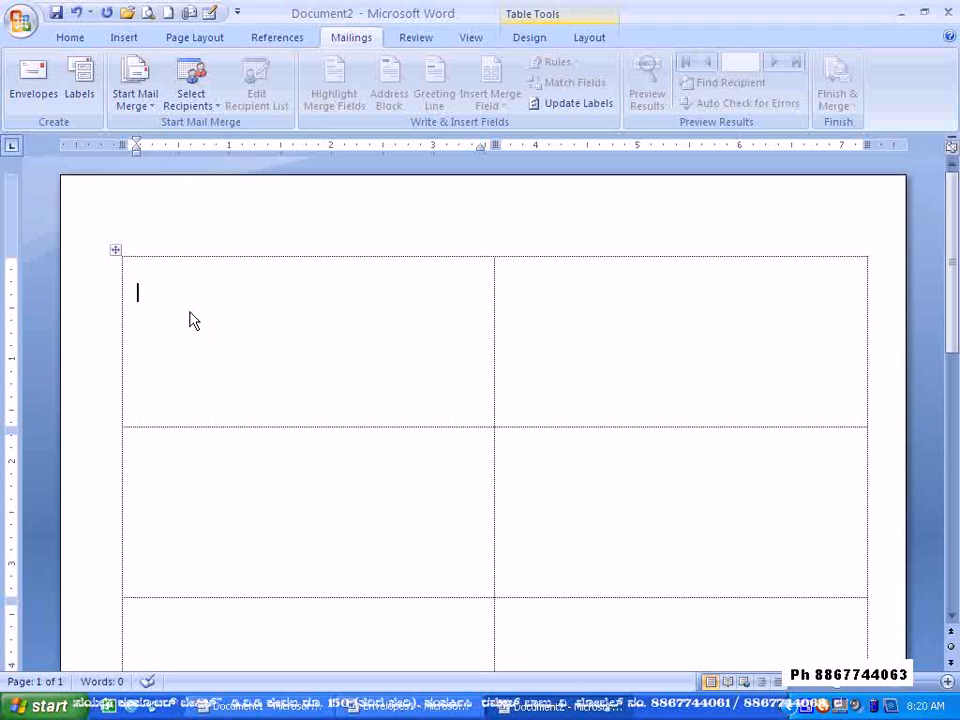
click(209, 108)
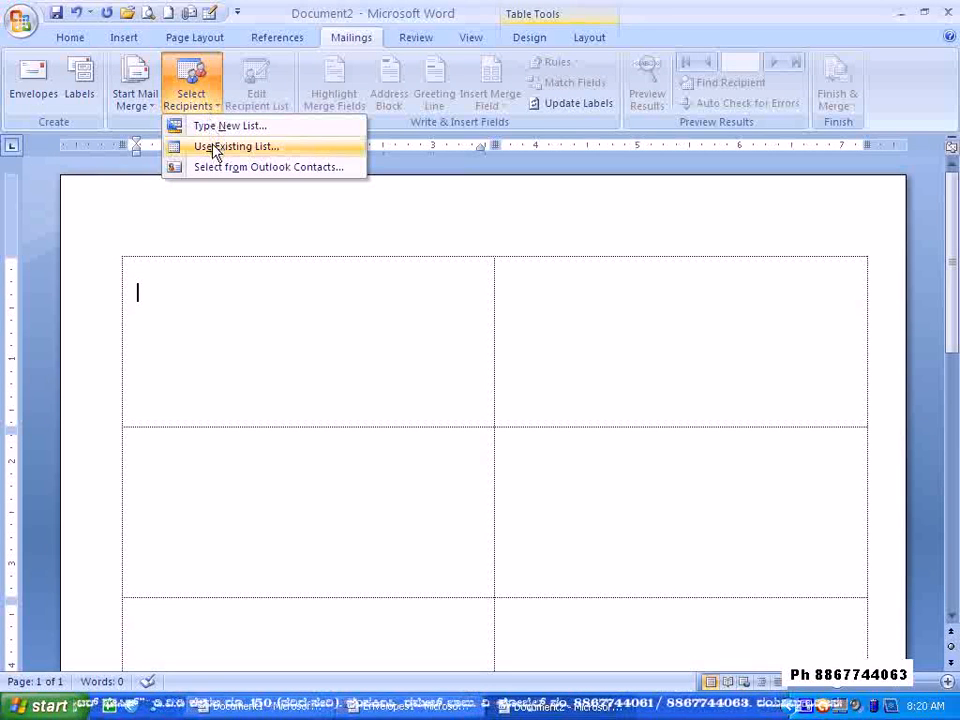
click(215, 149)
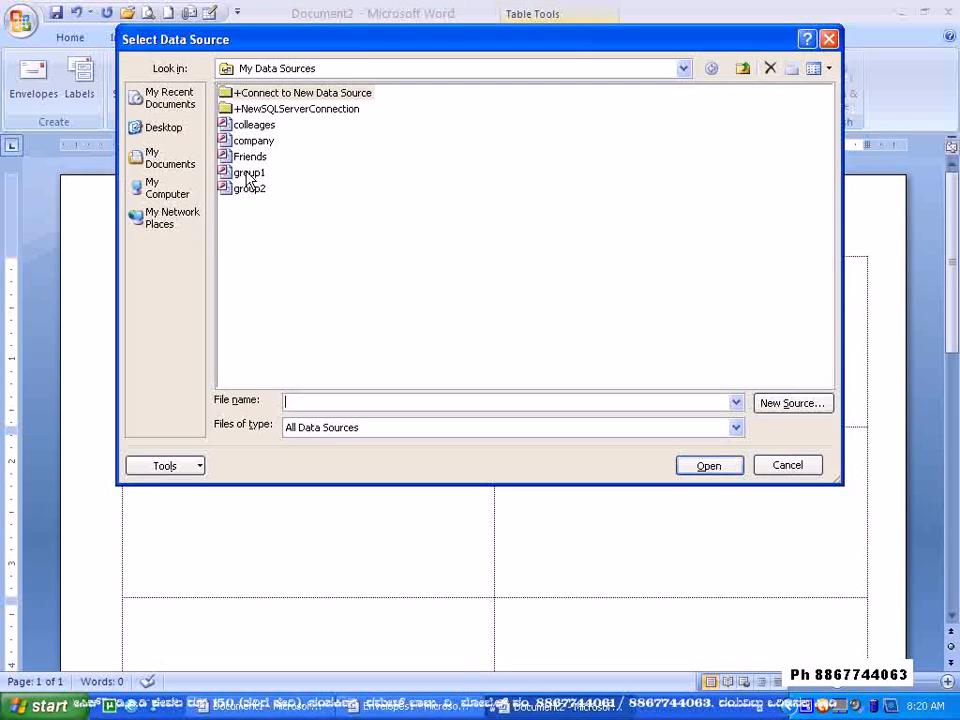
click(249, 174)
click(700, 467)
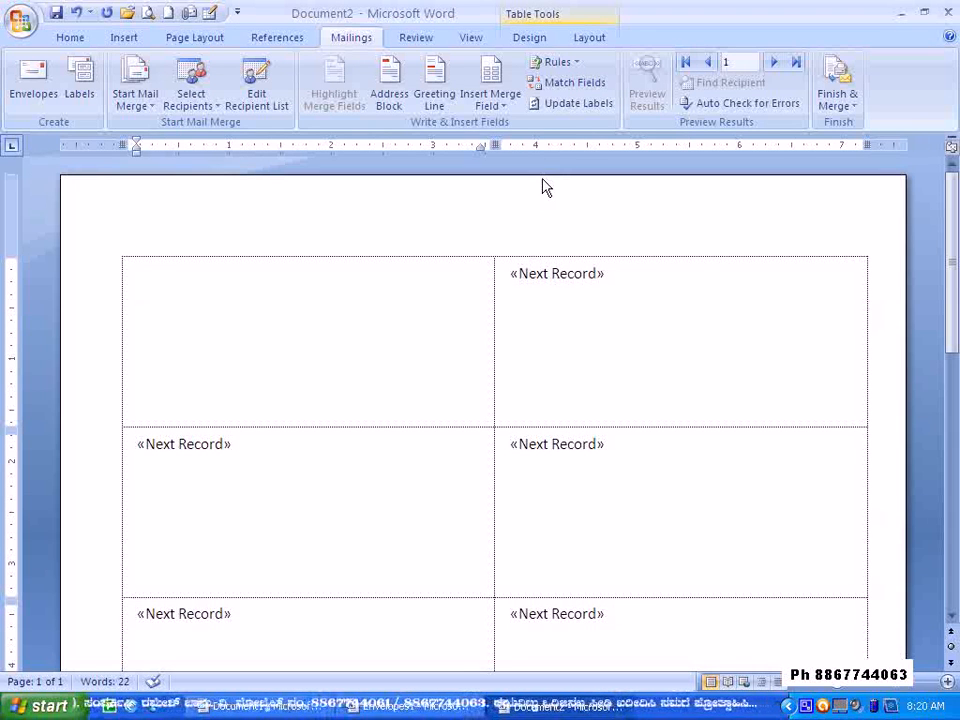
click(569, 108)
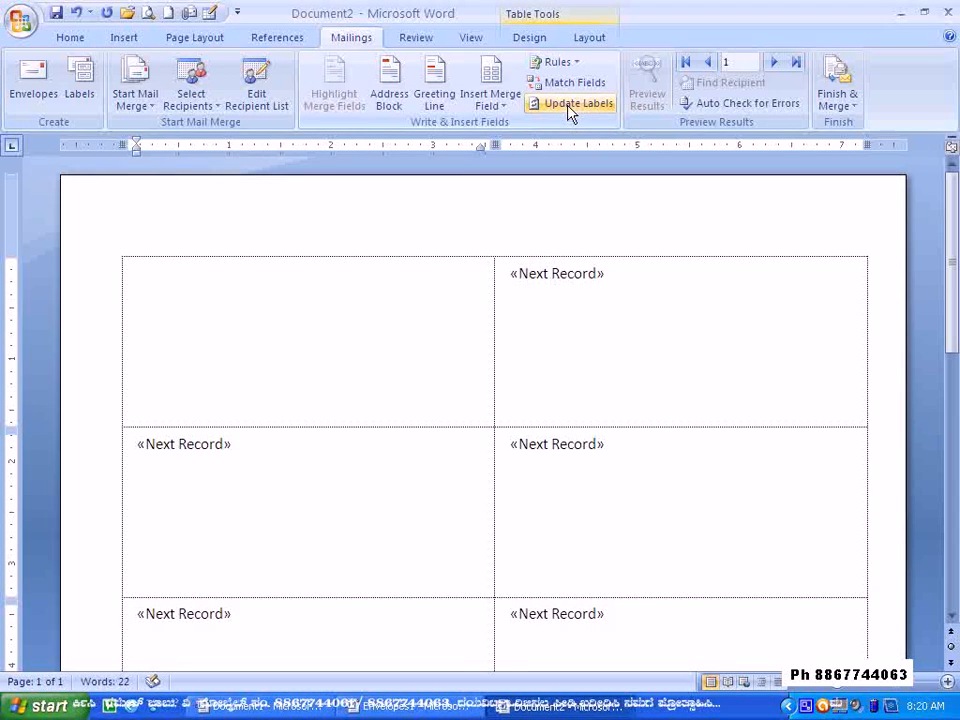
- Insert an address block with the "Mr. Joshua Randall Jr." name format in the first label and propagate it to all labels
click(389, 100)
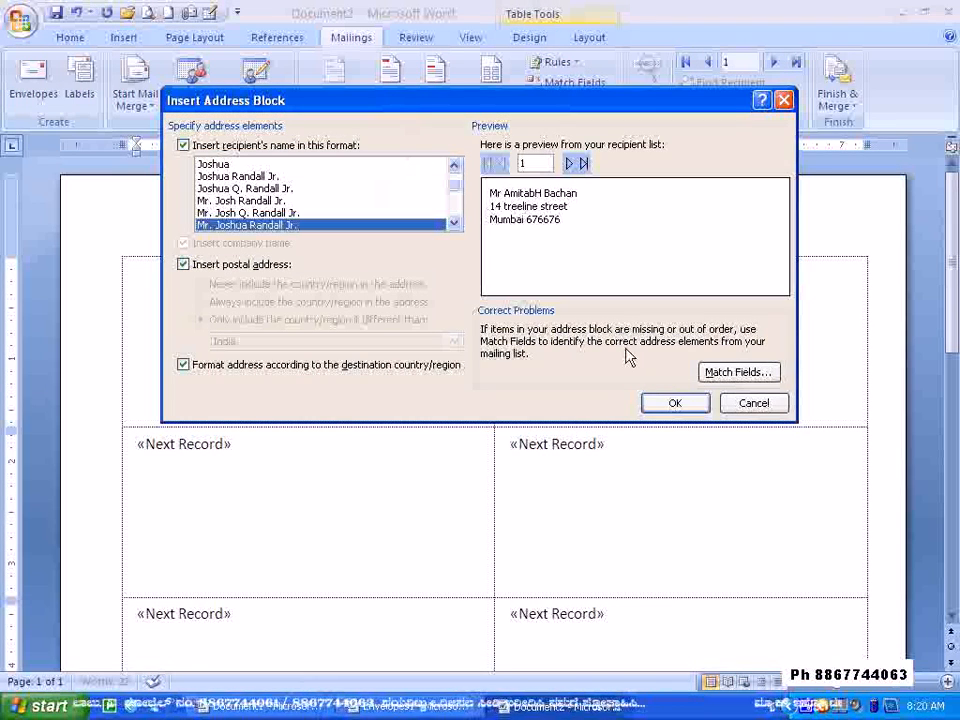
click(676, 404)
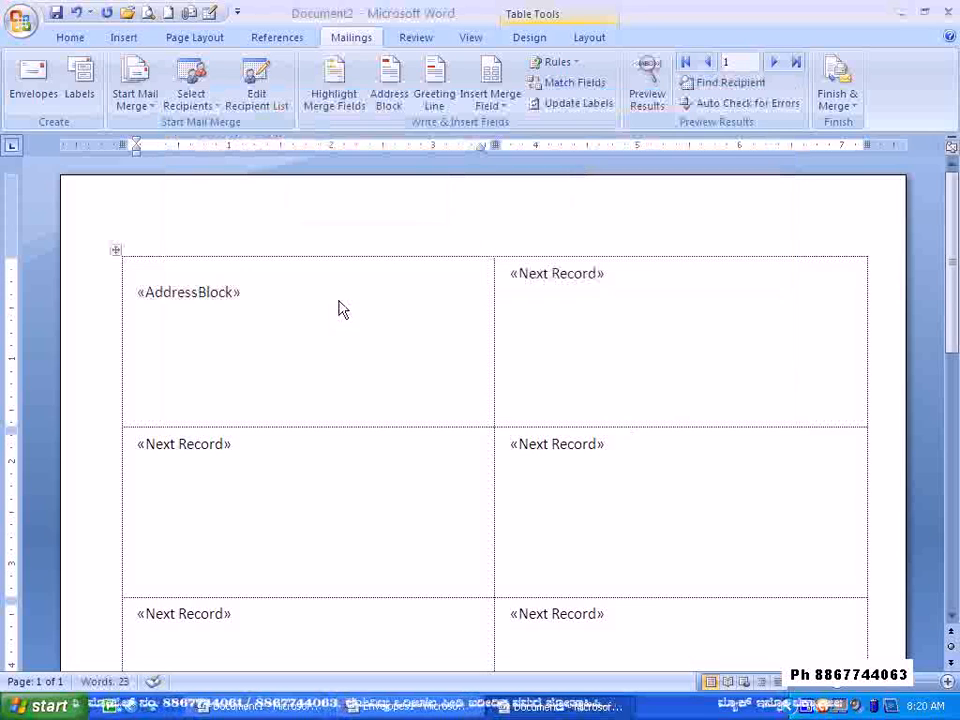
click(568, 104)
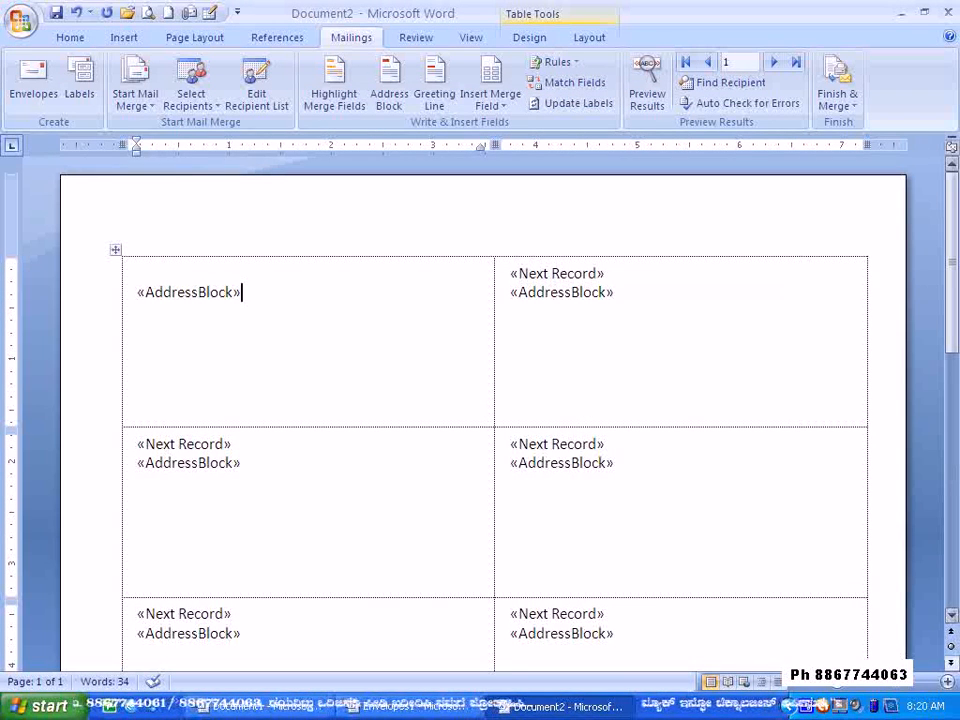
- Finish the label merge by generating an editable new document containing all records
click(845, 108)
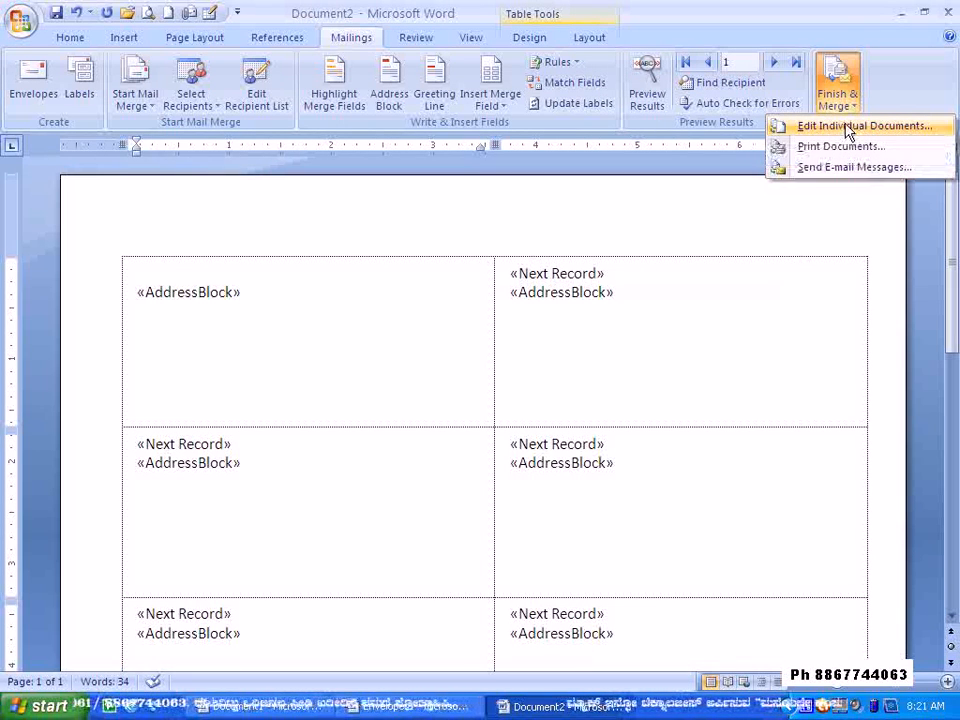
click(848, 128)
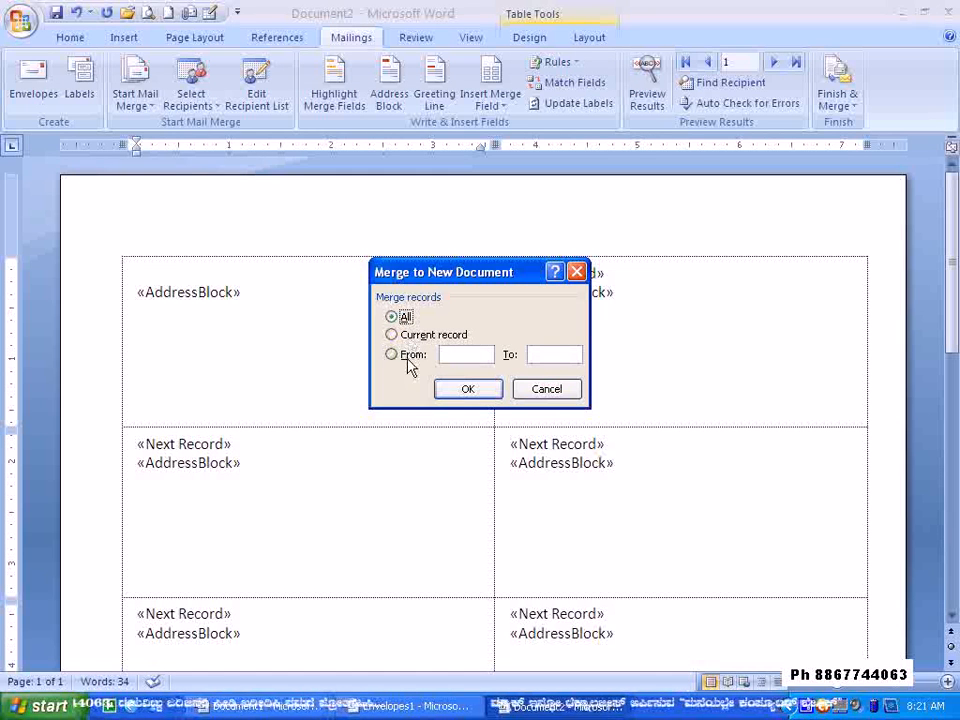
click(468, 390)
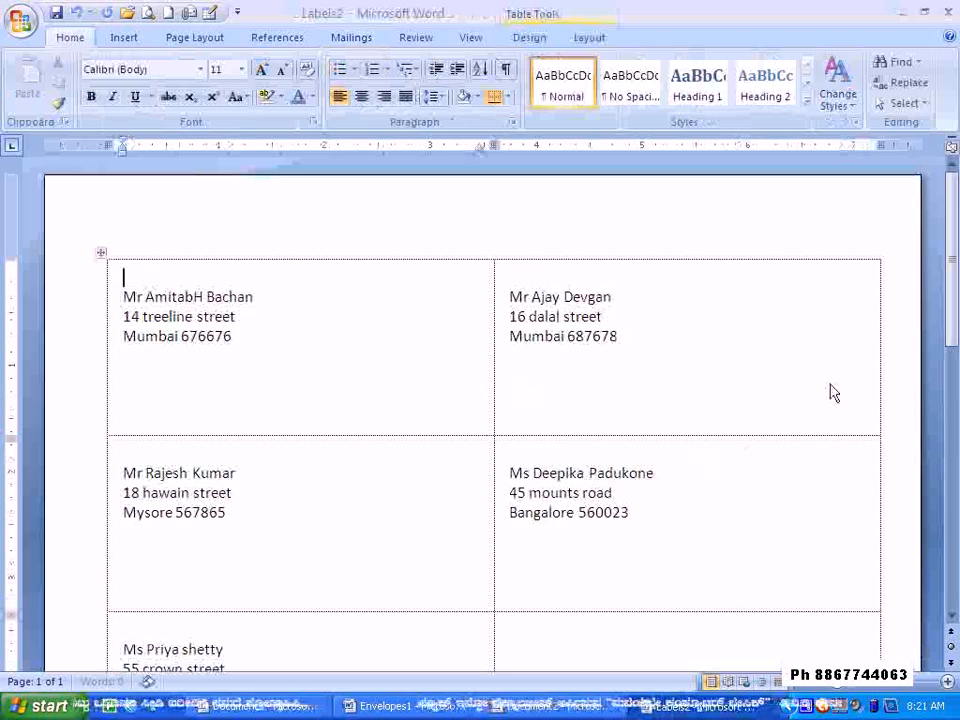
- Examine the merged labels alongside their label template, and look through the merged envelopes document to its last envelope
click(557, 706)
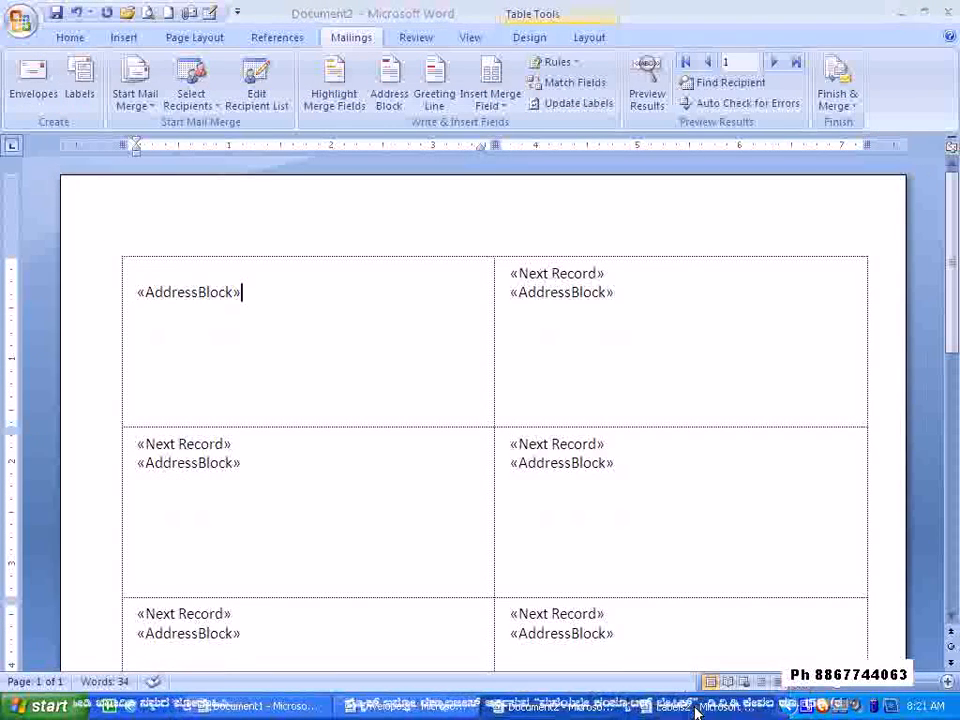
click(697, 708)
scroll(440, 510, down, 4)
scroll(440, 487, down, 3)
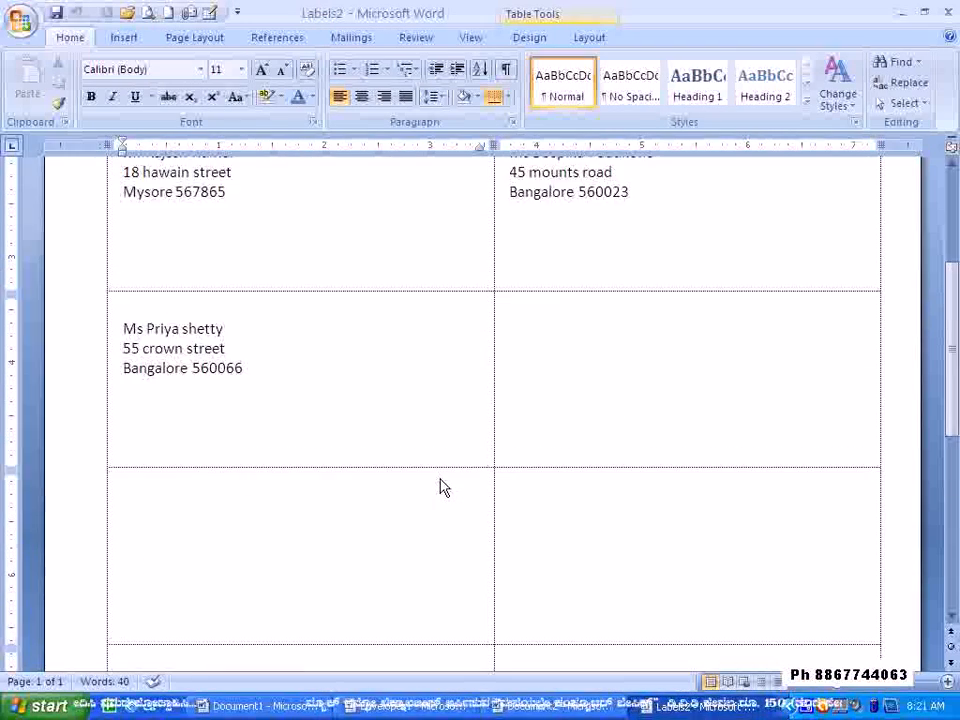
scroll(440, 485, up, 7)
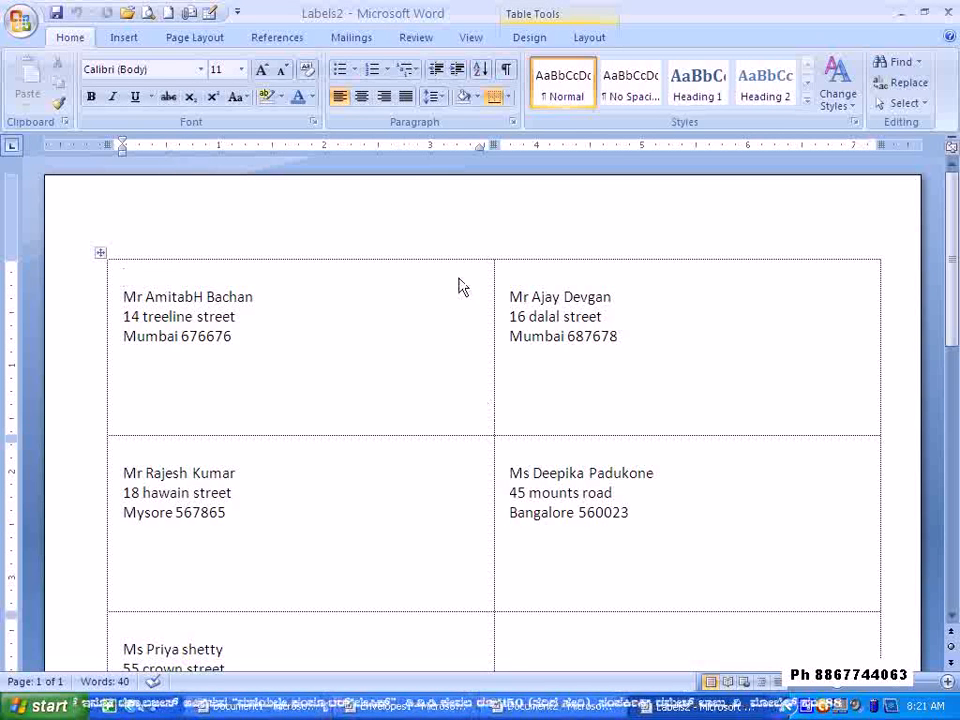
click(349, 706)
scroll(425, 410, down, 3)
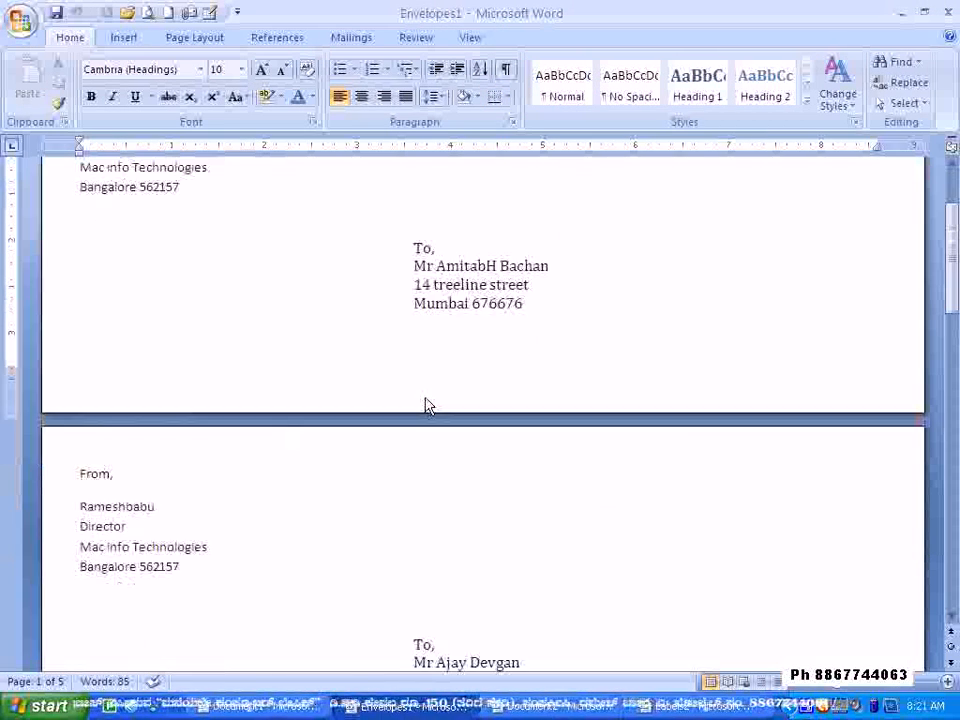
scroll(425, 405, down, 20)
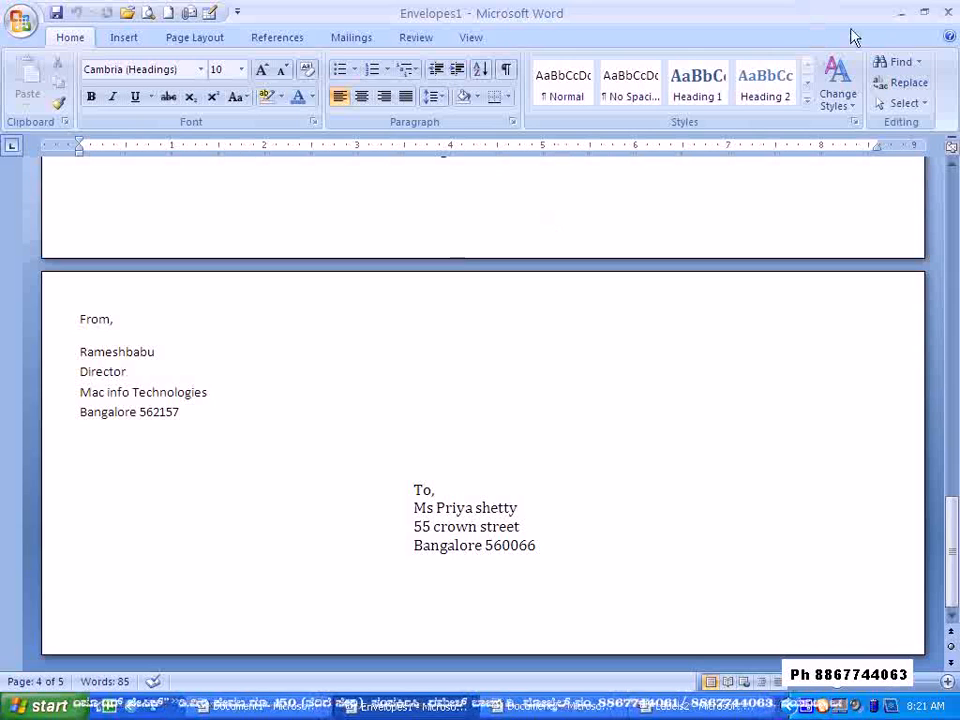
- Minimize all the open envelope and label document windows to return to the desktop
click(899, 13)
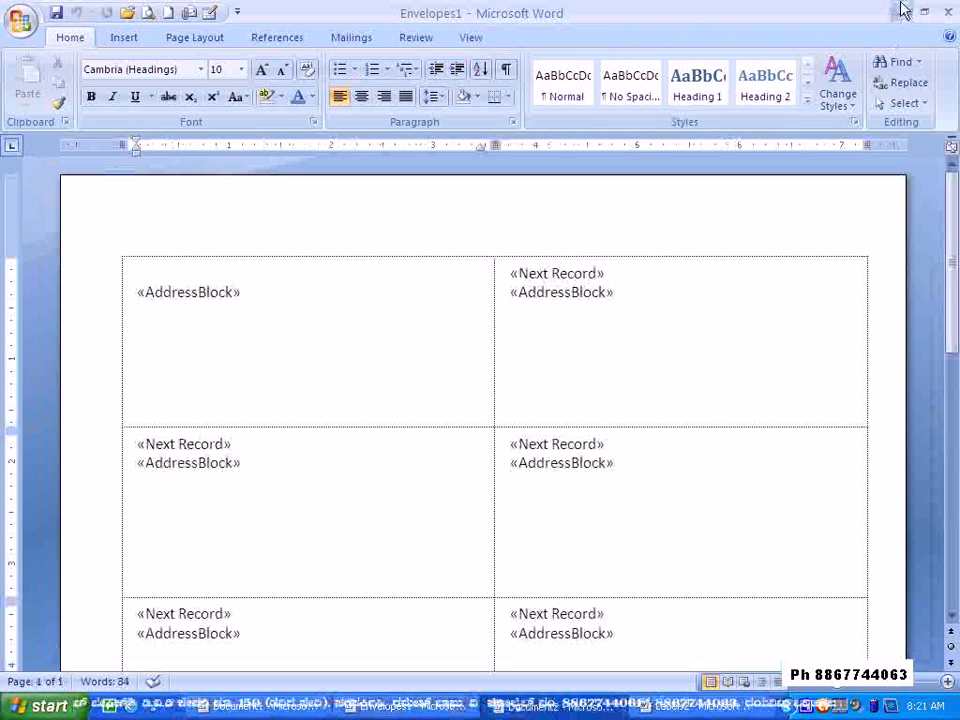
click(899, 13)
click(899, 13)
click(899, 13)
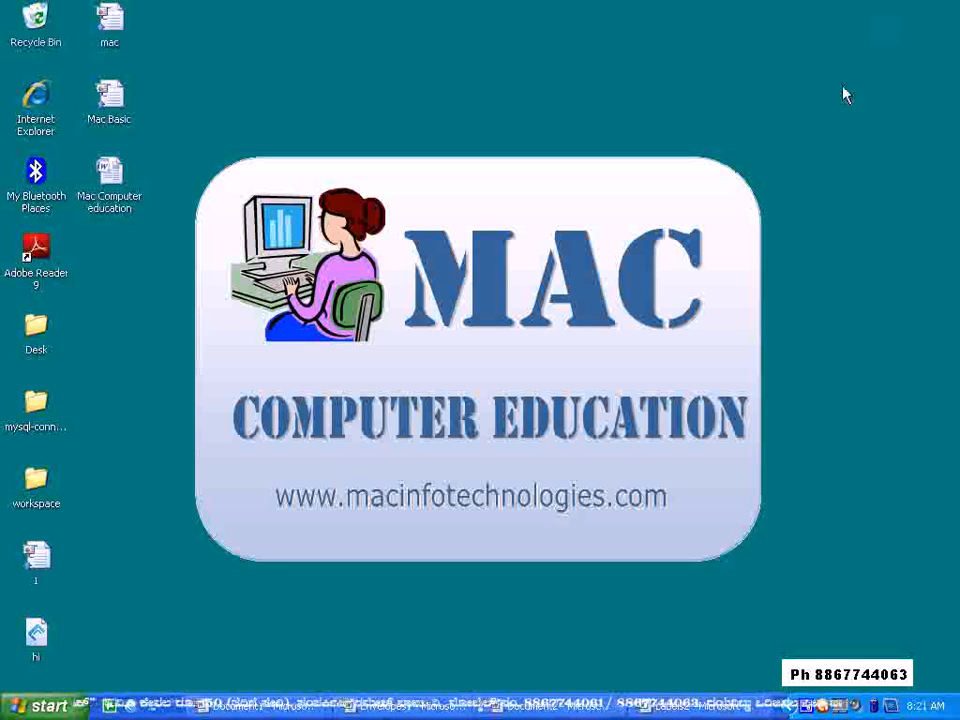